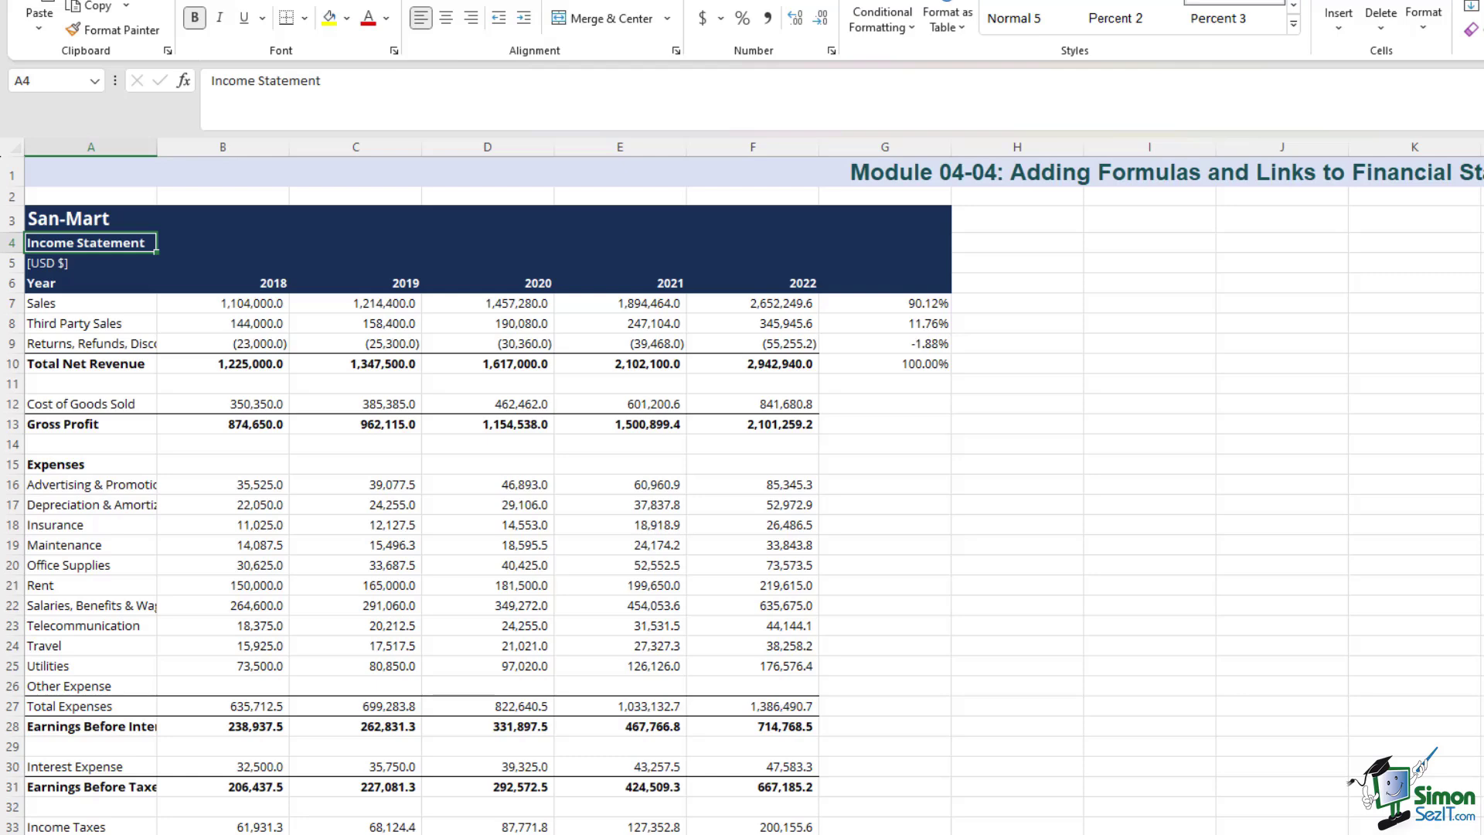
# - Look through the San-Mart income statement, balance sheet and cash flow statement sheets
pyautogui.click(1017, 303)
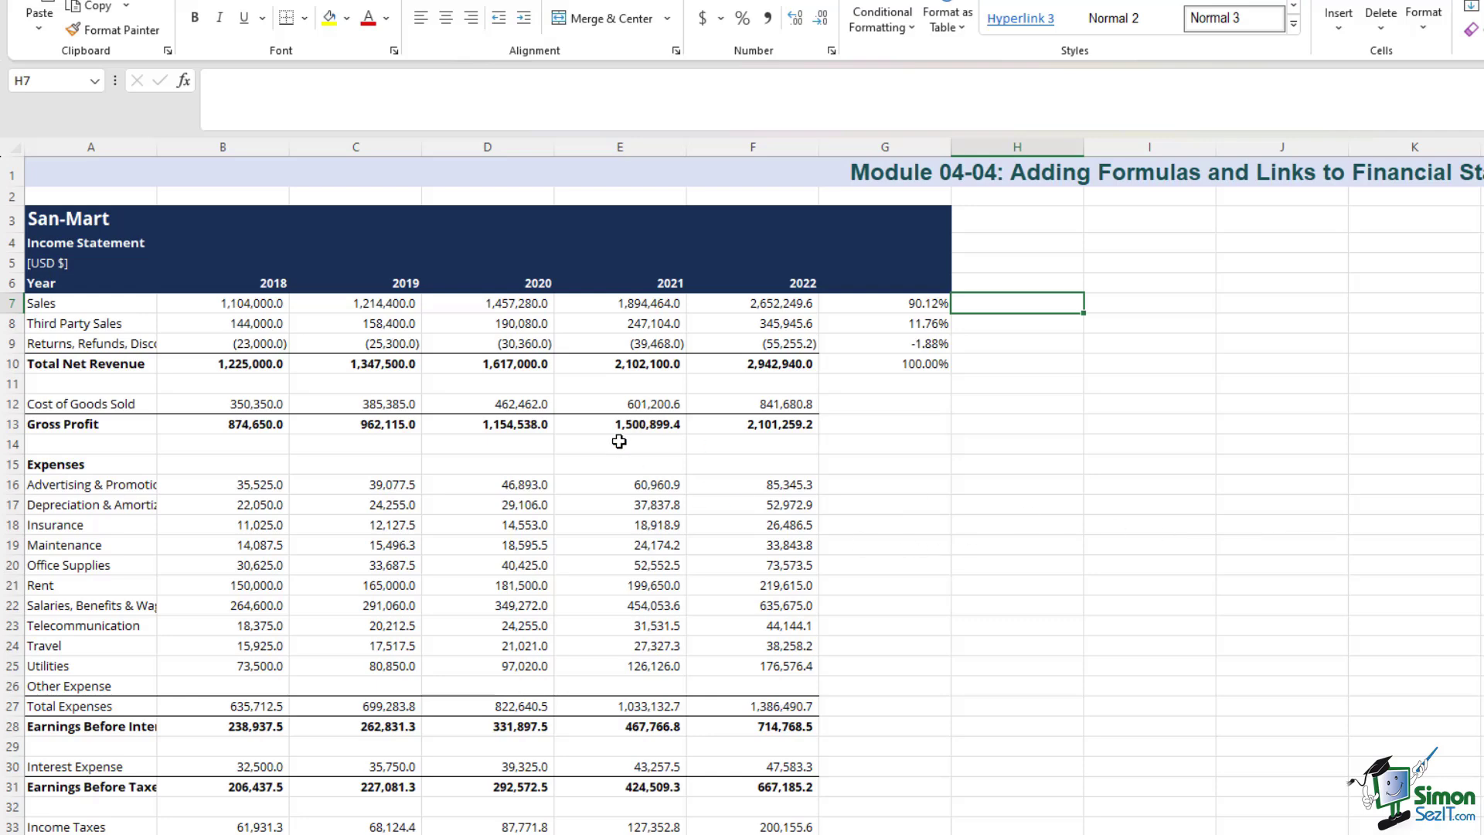
pyautogui.scroll(-2, 616, 430)
pyautogui.hotkey('ctrl', 'pagedown')
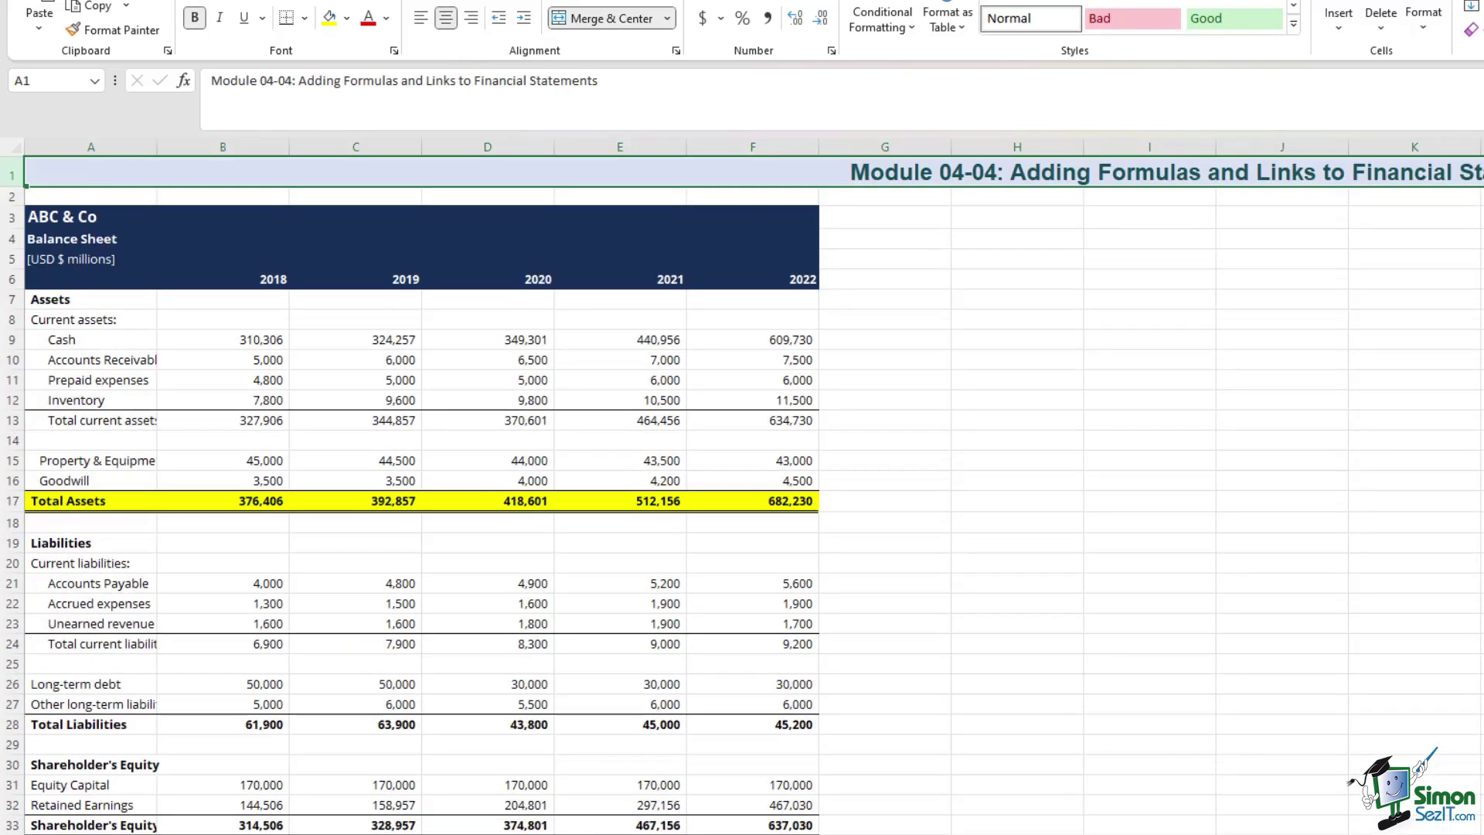
pyautogui.hotkey('ctrl', 'pagedown')
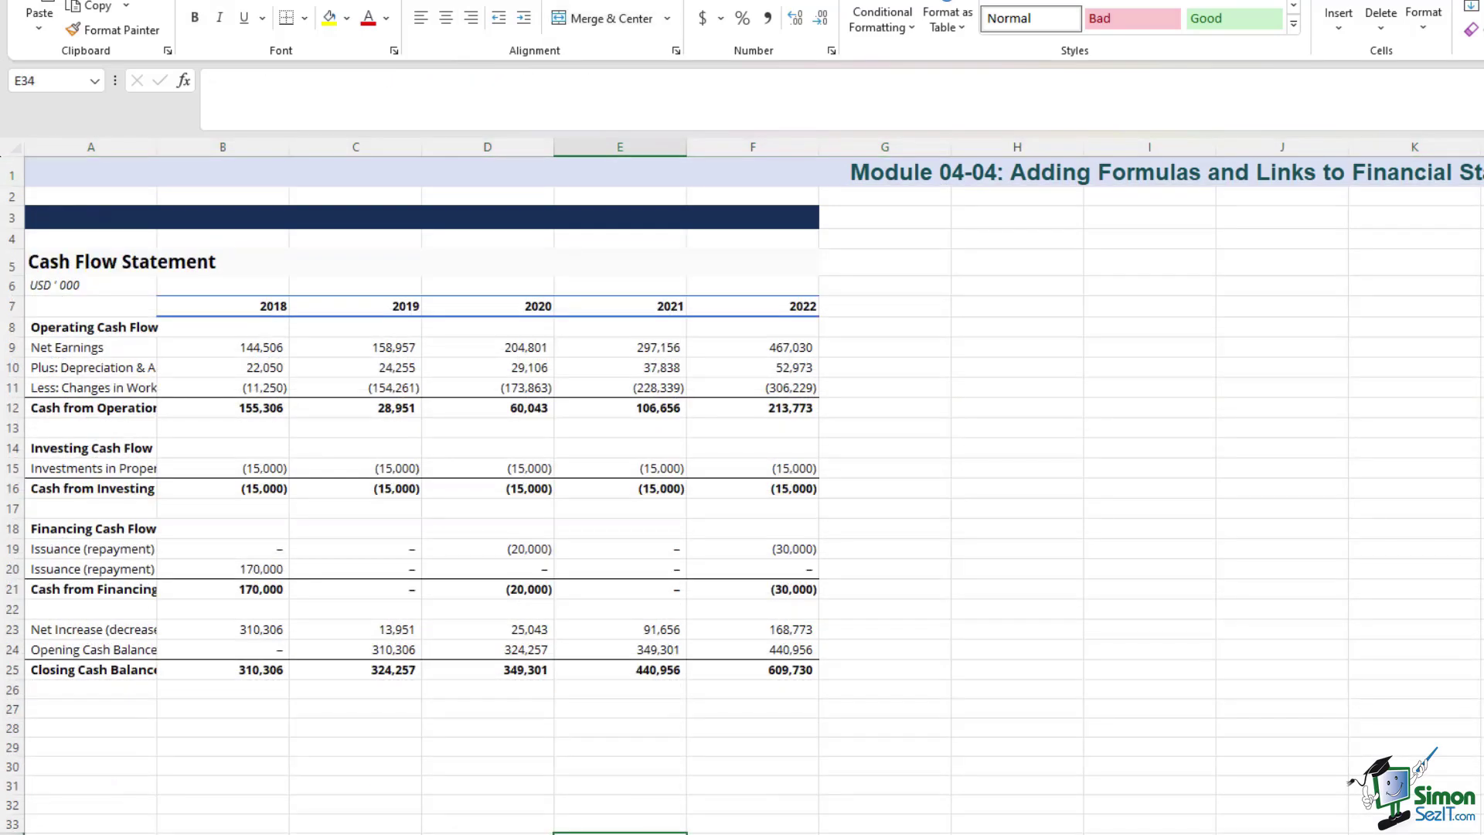
pyautogui.hotkey('ctrl', 'pageup')
pyautogui.hotkey('ctrl', 'pageup')
pyautogui.scroll(2, 700, 617)
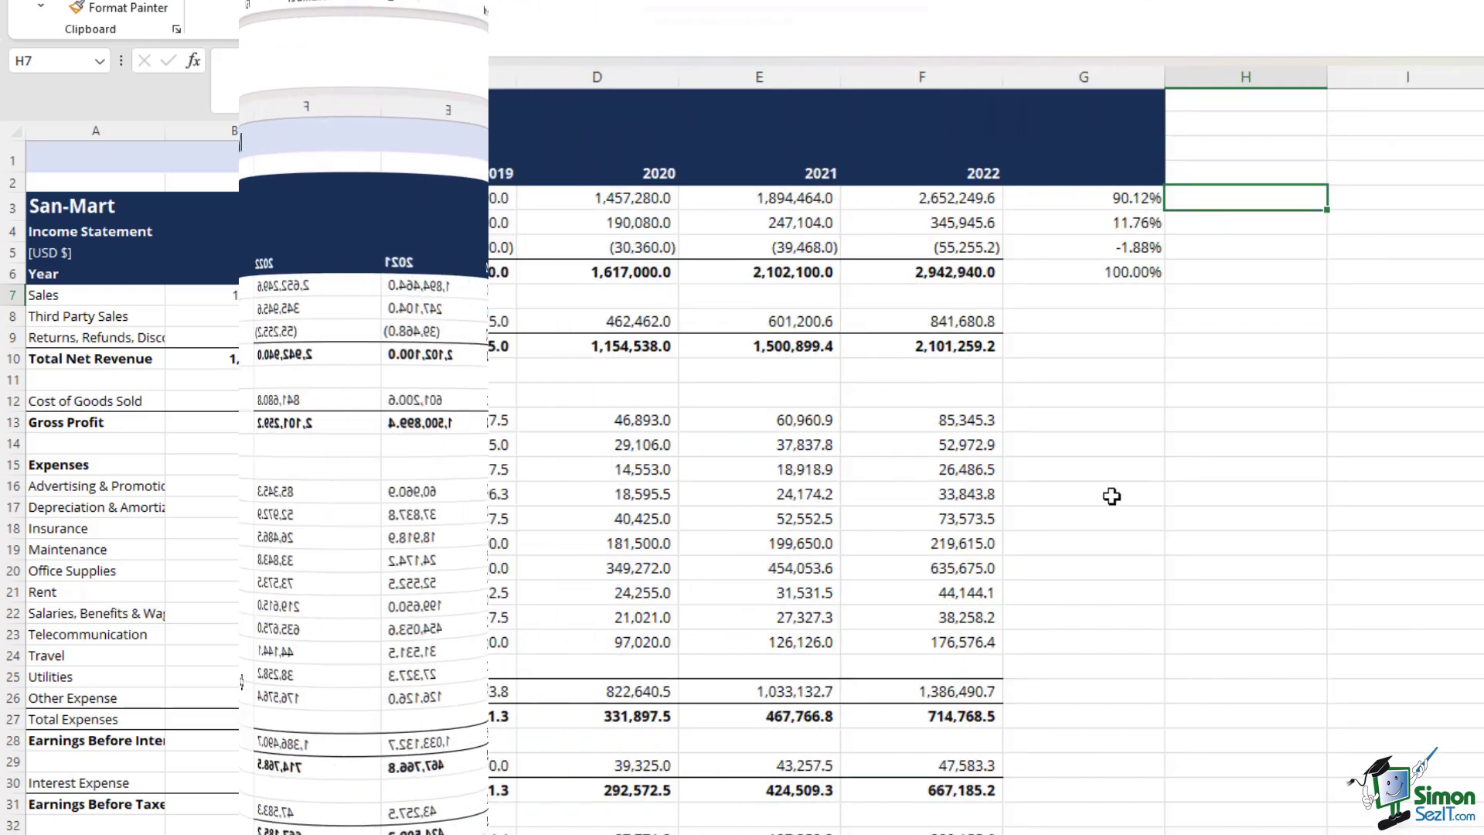
pyautogui.scroll(1, 493, 446)
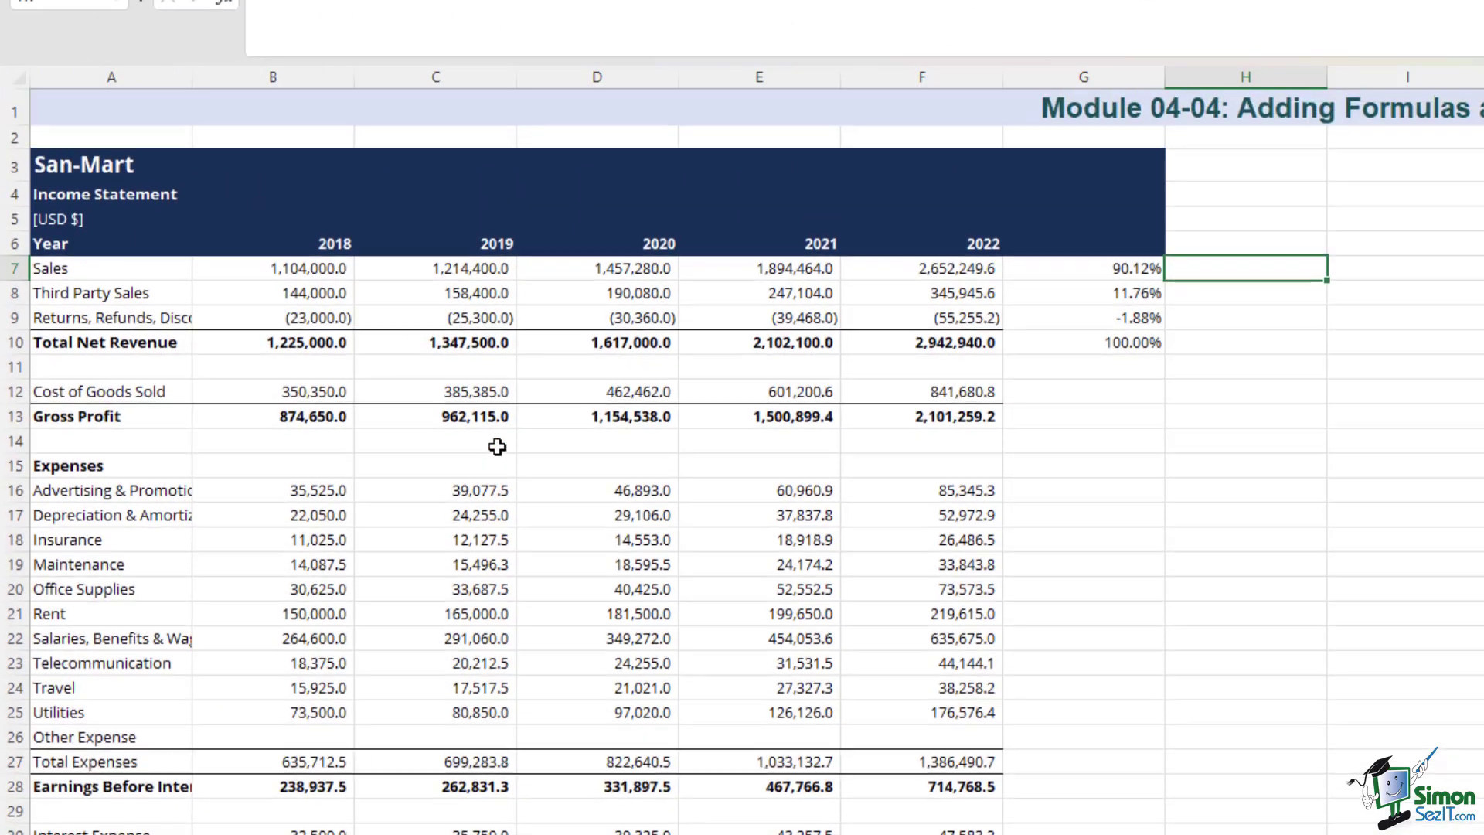
pyautogui.scroll(-3, 708, 275)
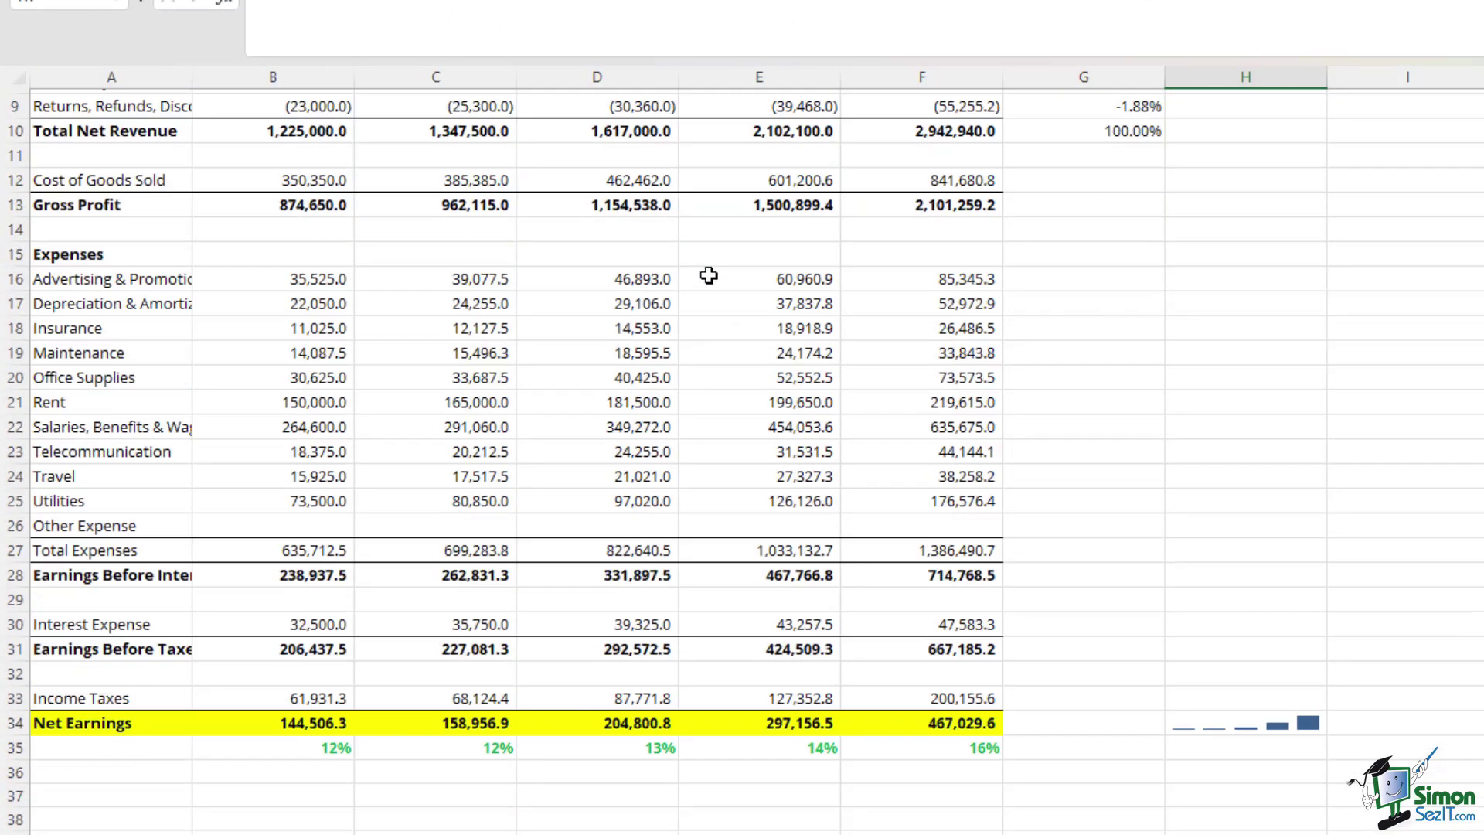
pyautogui.scroll(3, 709, 275)
pyautogui.hotkey('ctrl', 'pagedown')
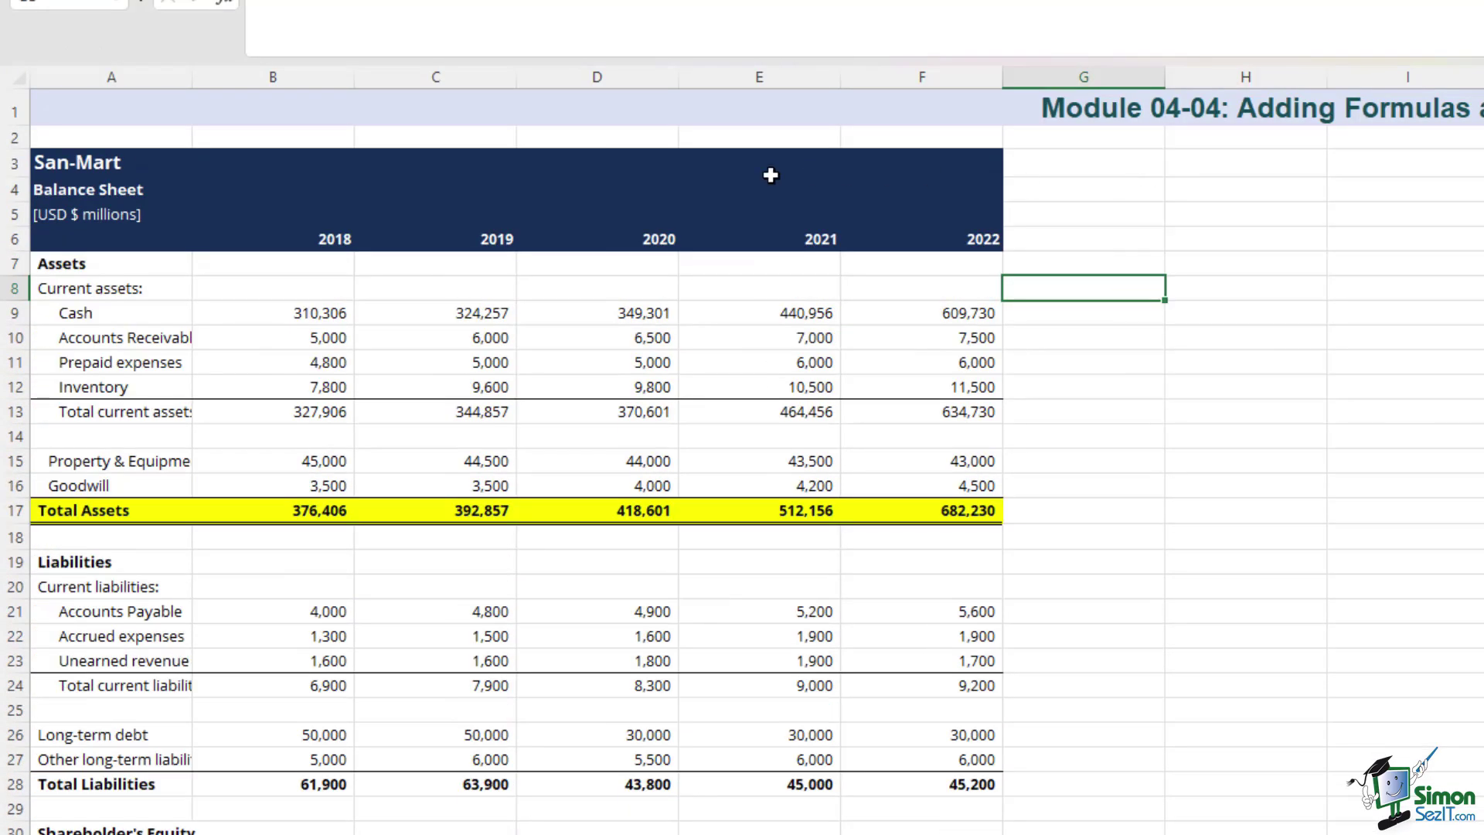
pyautogui.hotkey('ctrl', 'pagedown')
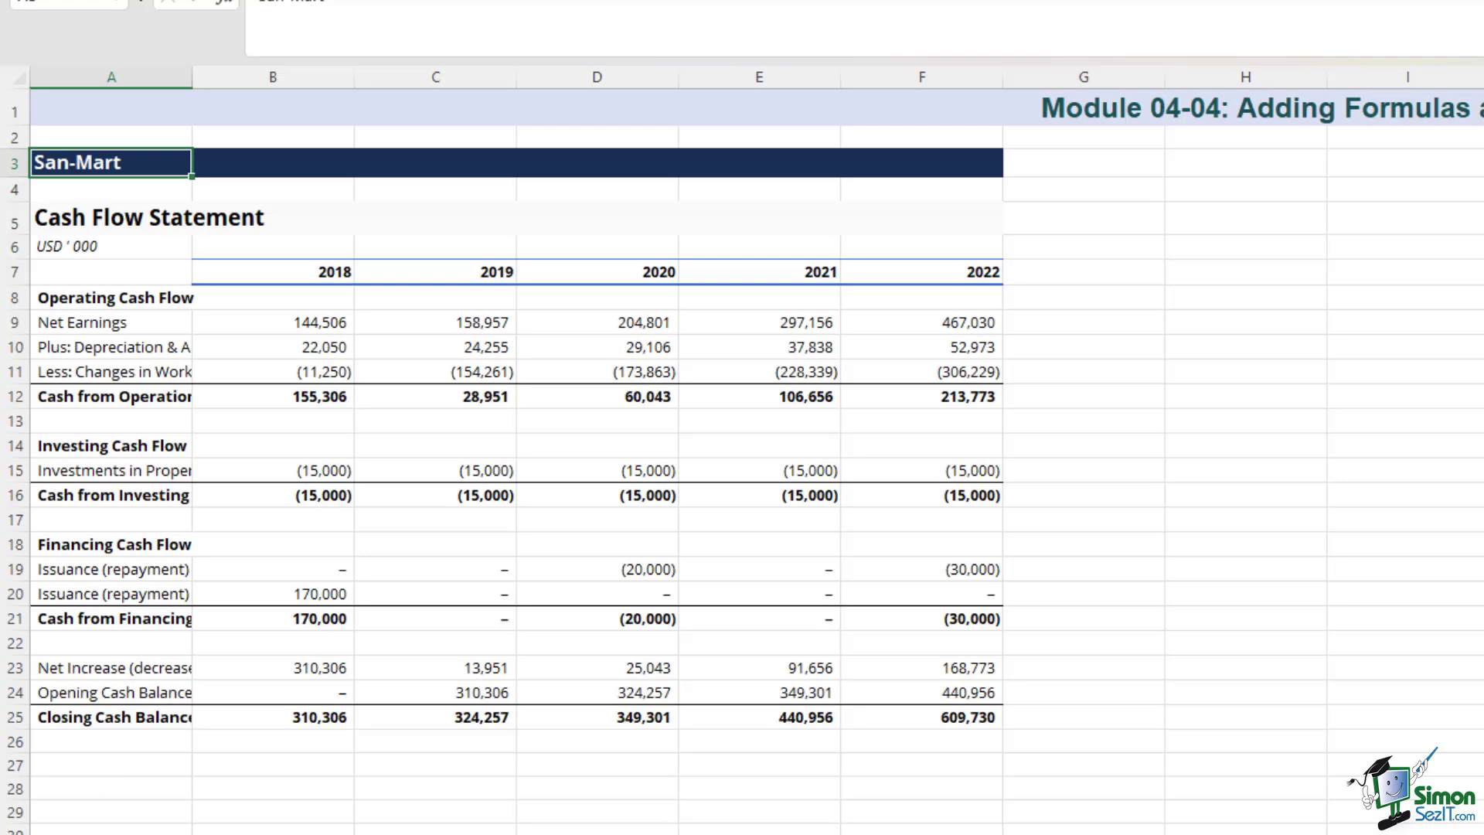
pyautogui.hotkey('ctrl', 'pageup')
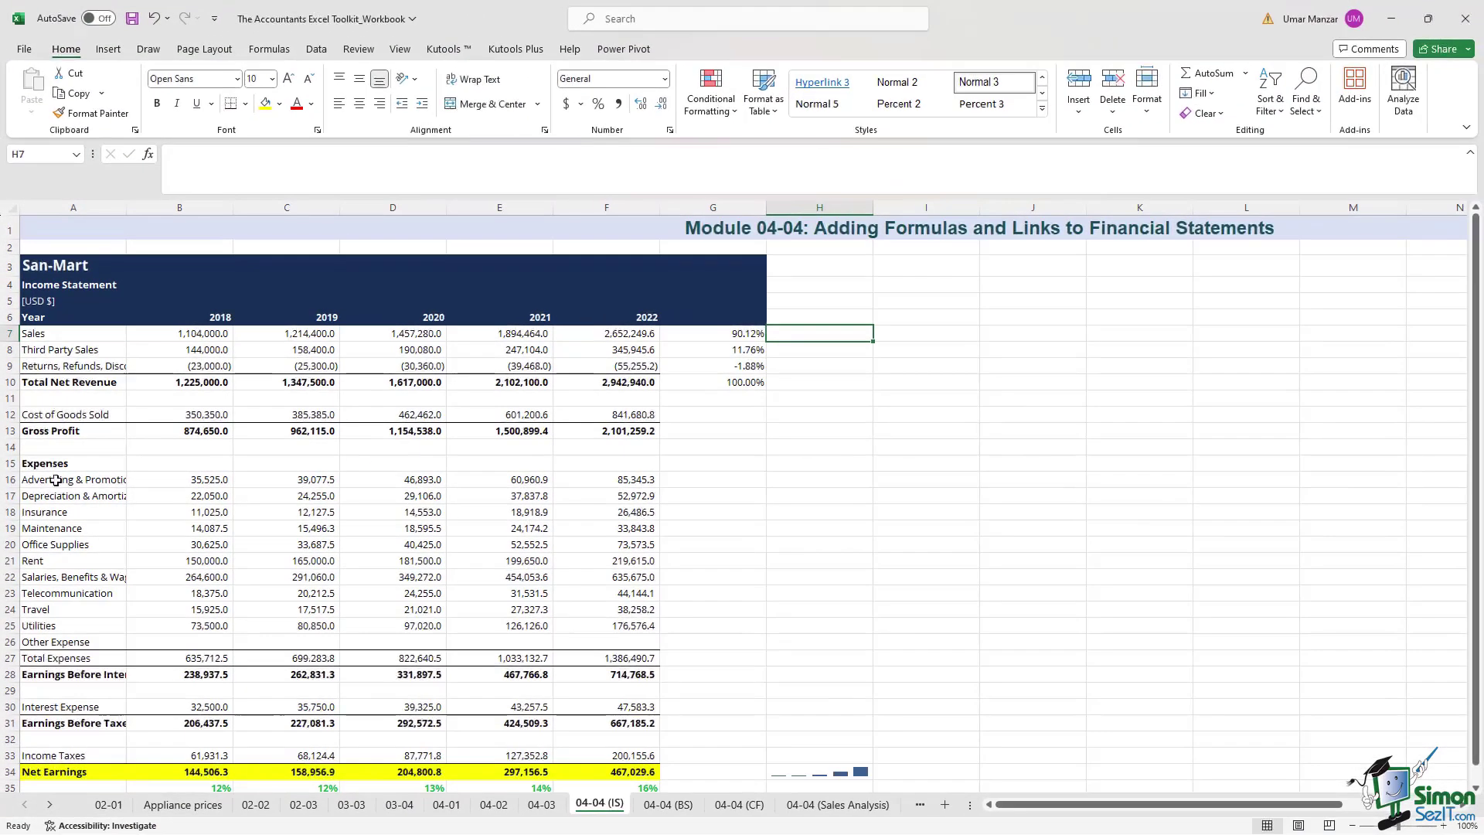
# - Glance at the 04-04 (CF) and 04-06 ratio analysis sheets, returning to 04-04 (IS)
pyautogui.click(818, 512)
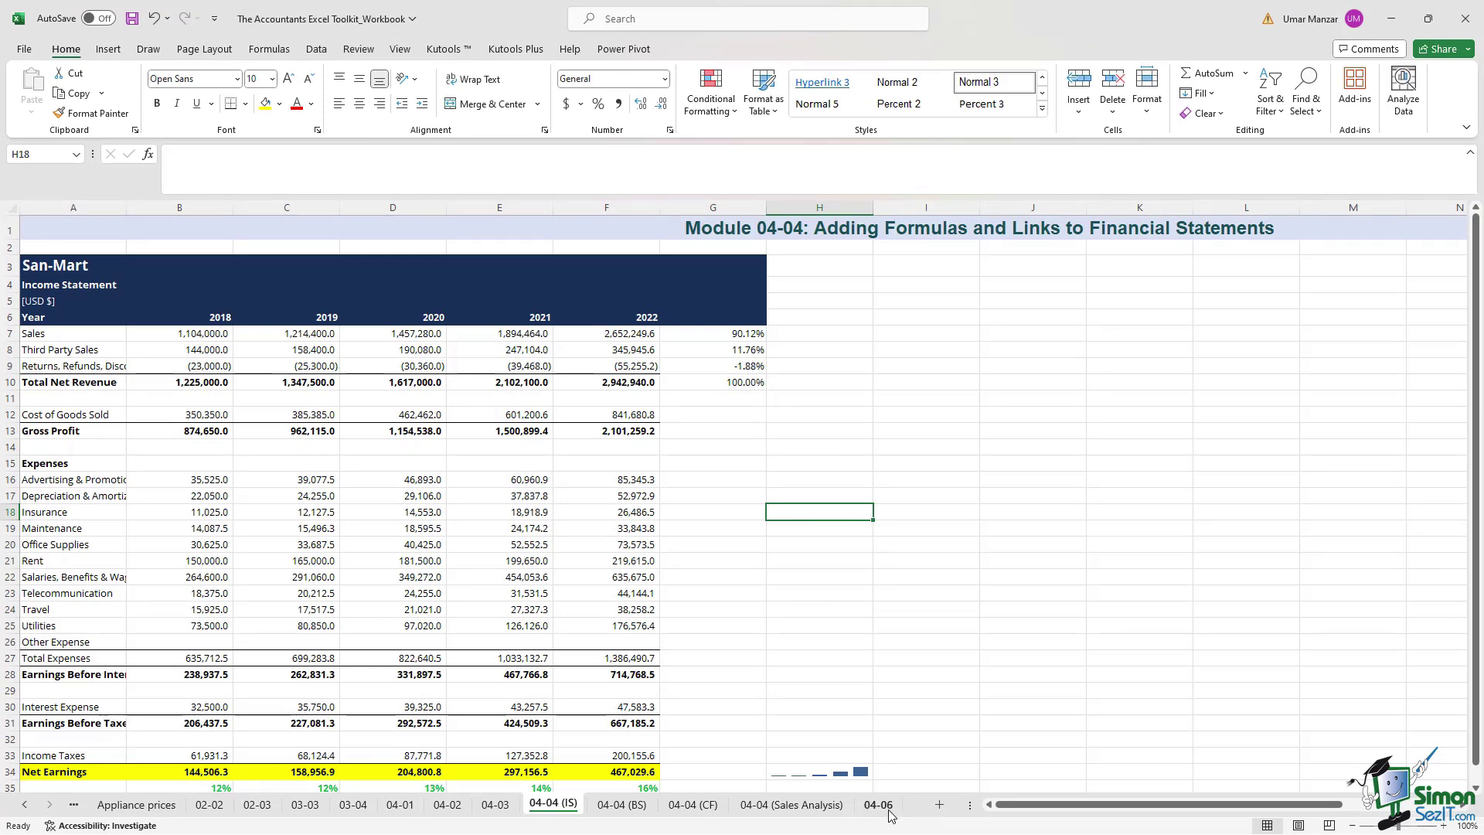
pyautogui.click(693, 804)
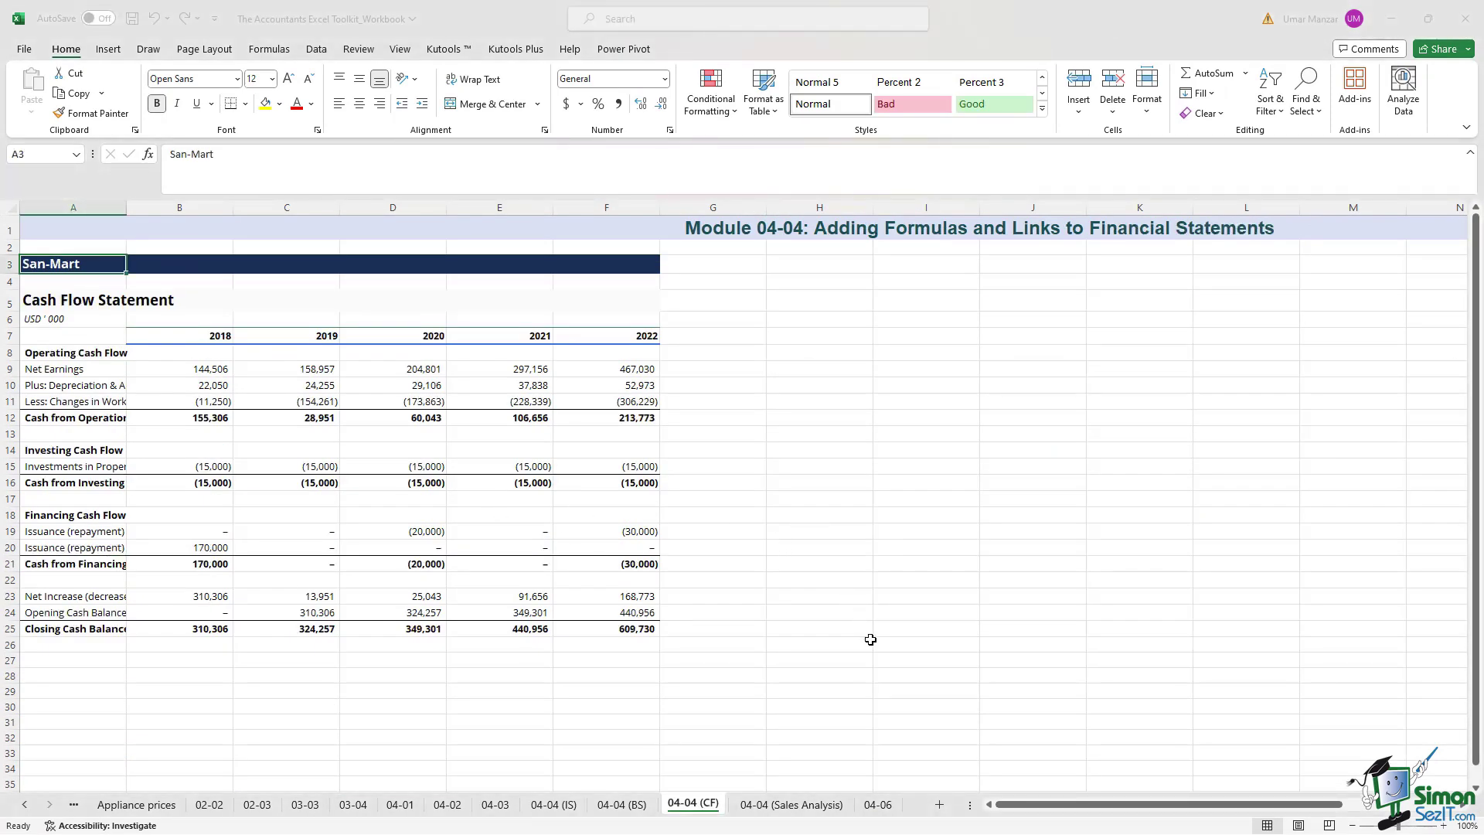
pyautogui.click(881, 804)
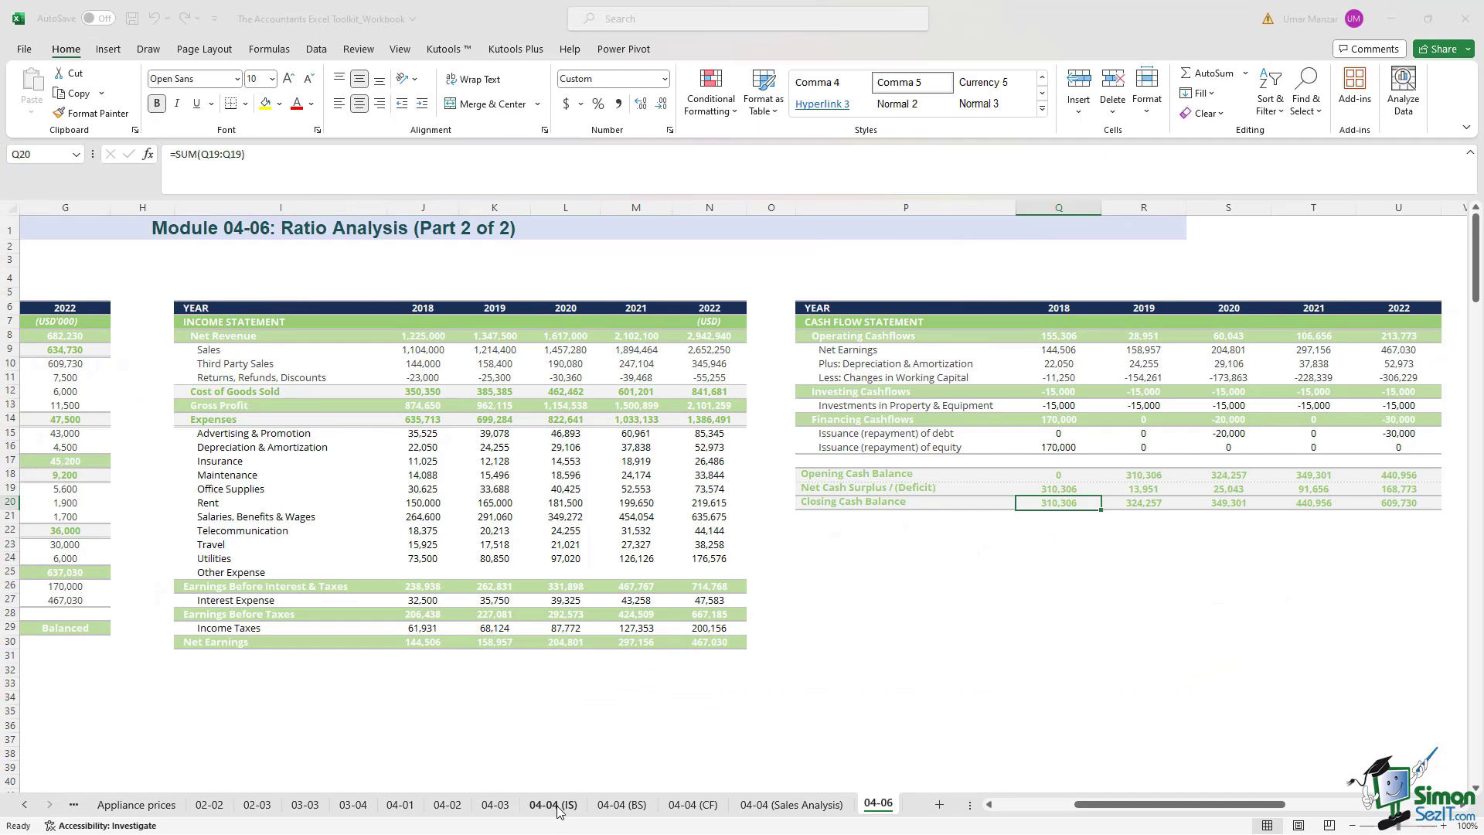
pyautogui.click(554, 805)
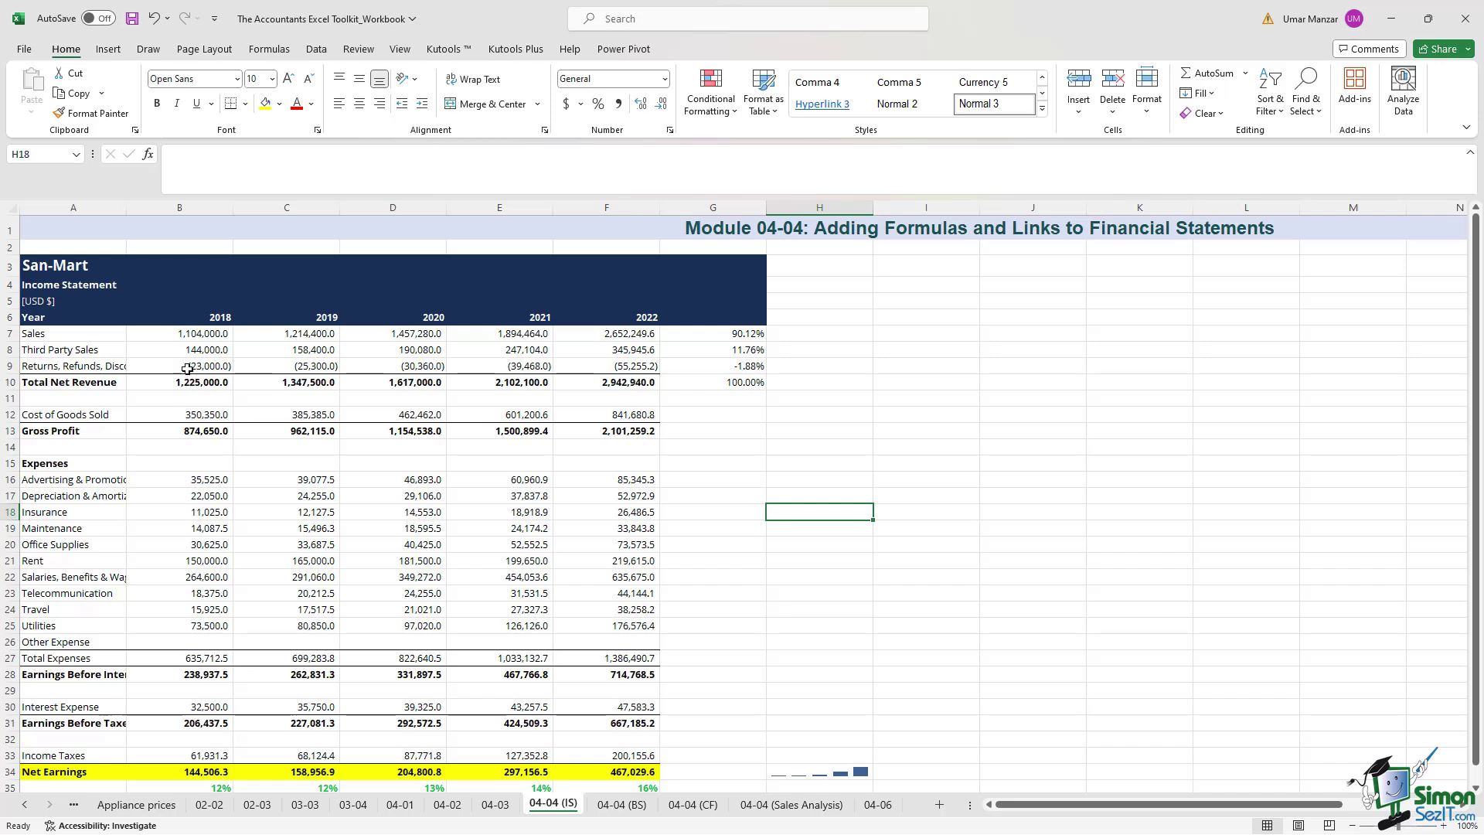
# - Review the income statement rows: Sales, Total Net Revenue, Gross Profit, expenses, Interest, Income Taxes, Net Earnings
pyautogui.moveTo(193, 336); pyautogui.dragTo(614, 771)
pyautogui.click(86, 380)
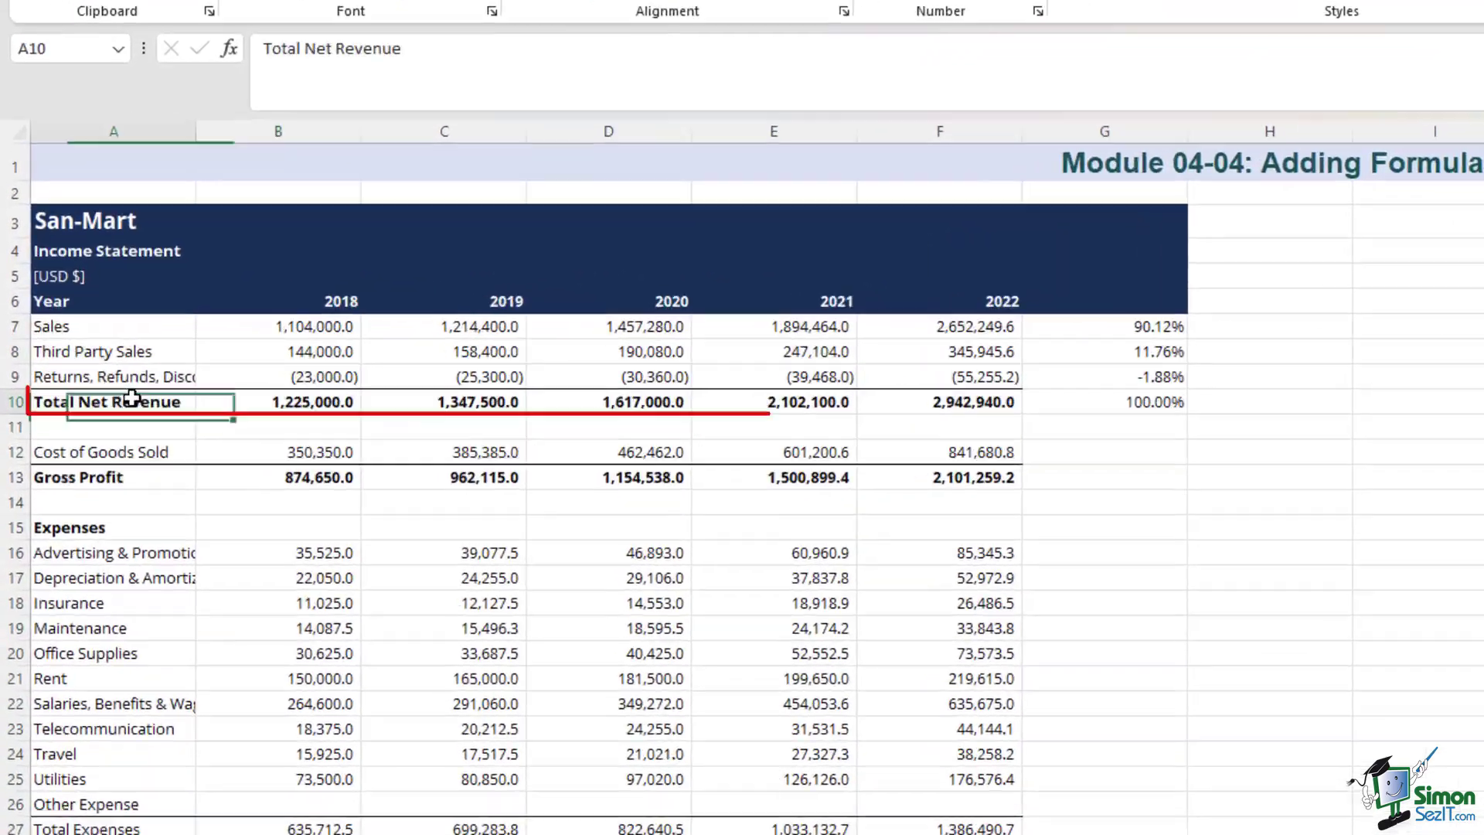
pyautogui.moveTo(131, 398); pyautogui.dragTo(912, 422)
pyautogui.moveTo(108, 477); pyautogui.dragTo(940, 511)
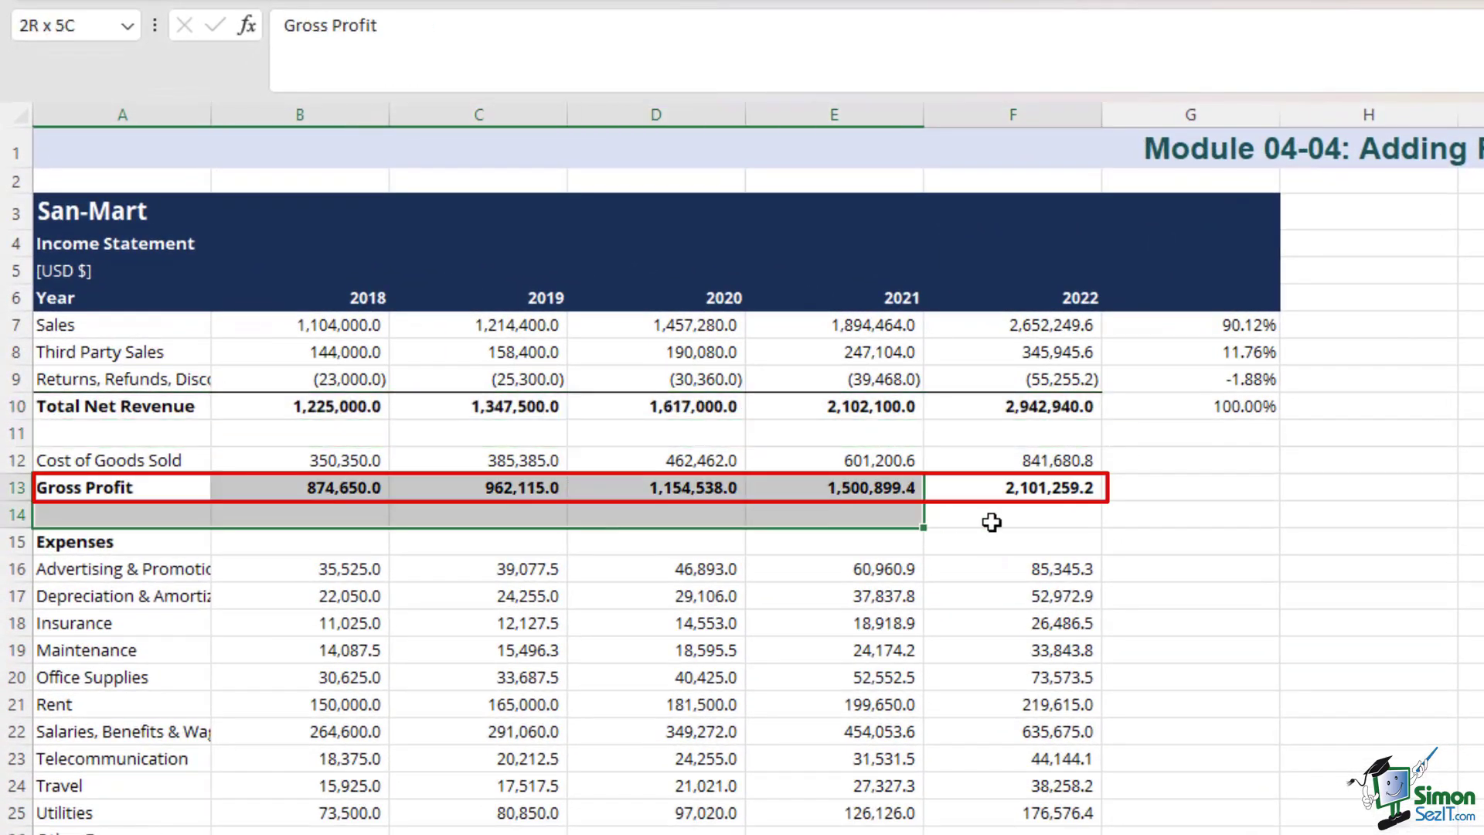
pyautogui.moveTo(75, 541); pyautogui.dragTo(954, 601)
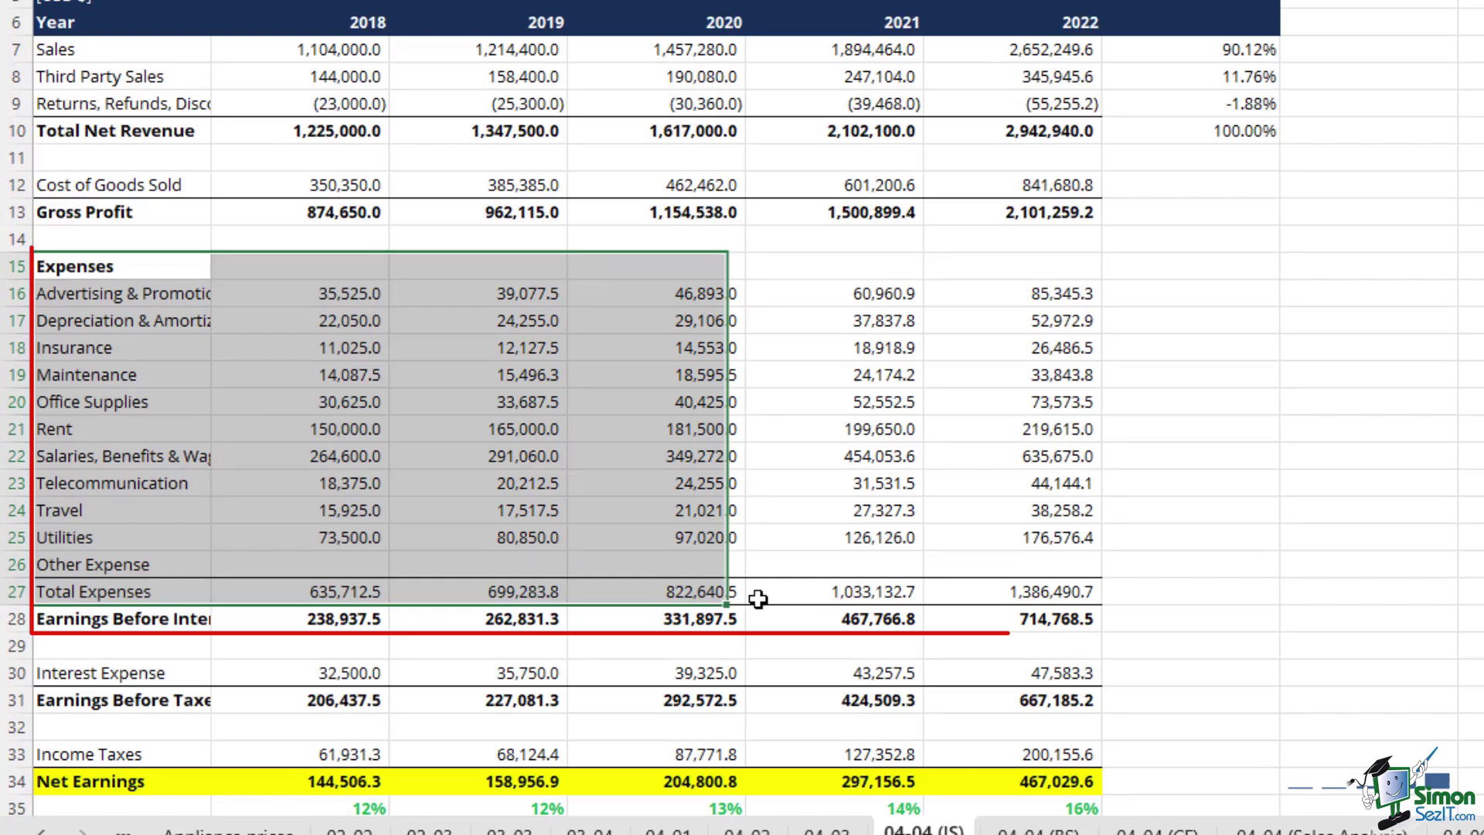
pyautogui.scroll(-1, 176, 586)
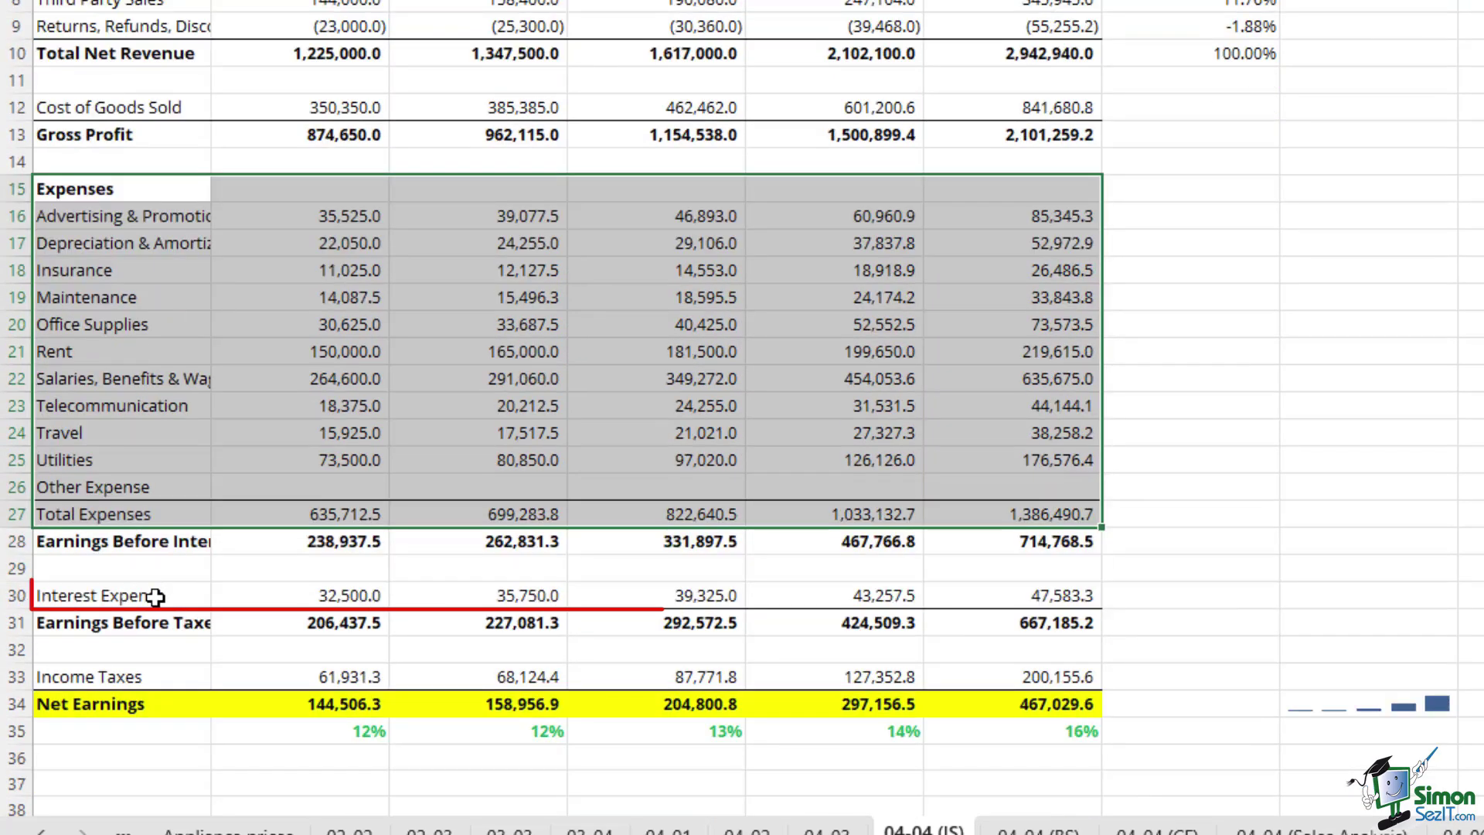
pyautogui.moveTo(155, 596)
pyautogui.mouseDown()
pyautogui.moveTo(838, 623)
pyautogui.moveTo(1021, 599)
pyautogui.mouseUp()
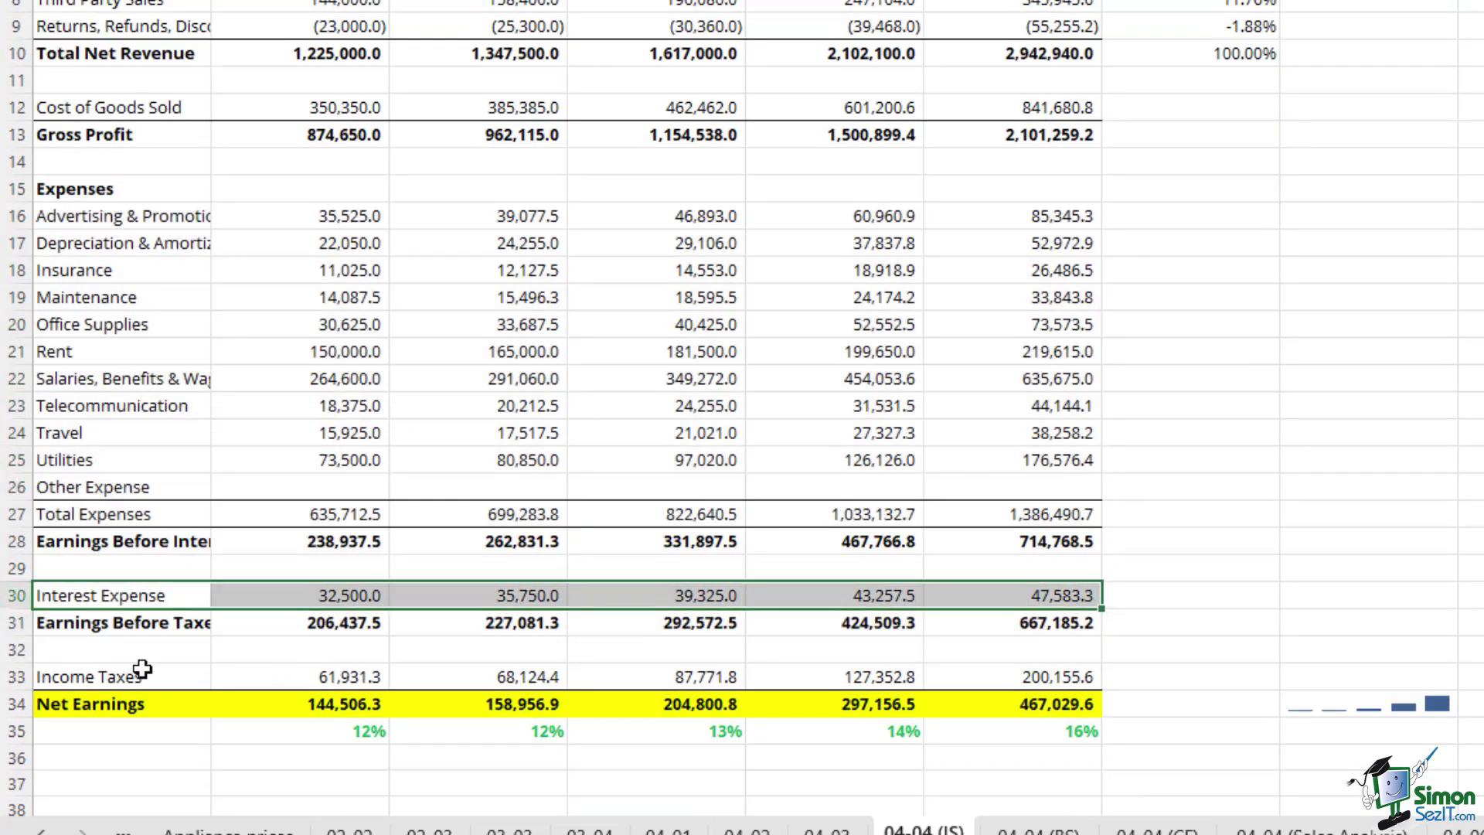
pyautogui.moveTo(142, 670); pyautogui.dragTo(1034, 682)
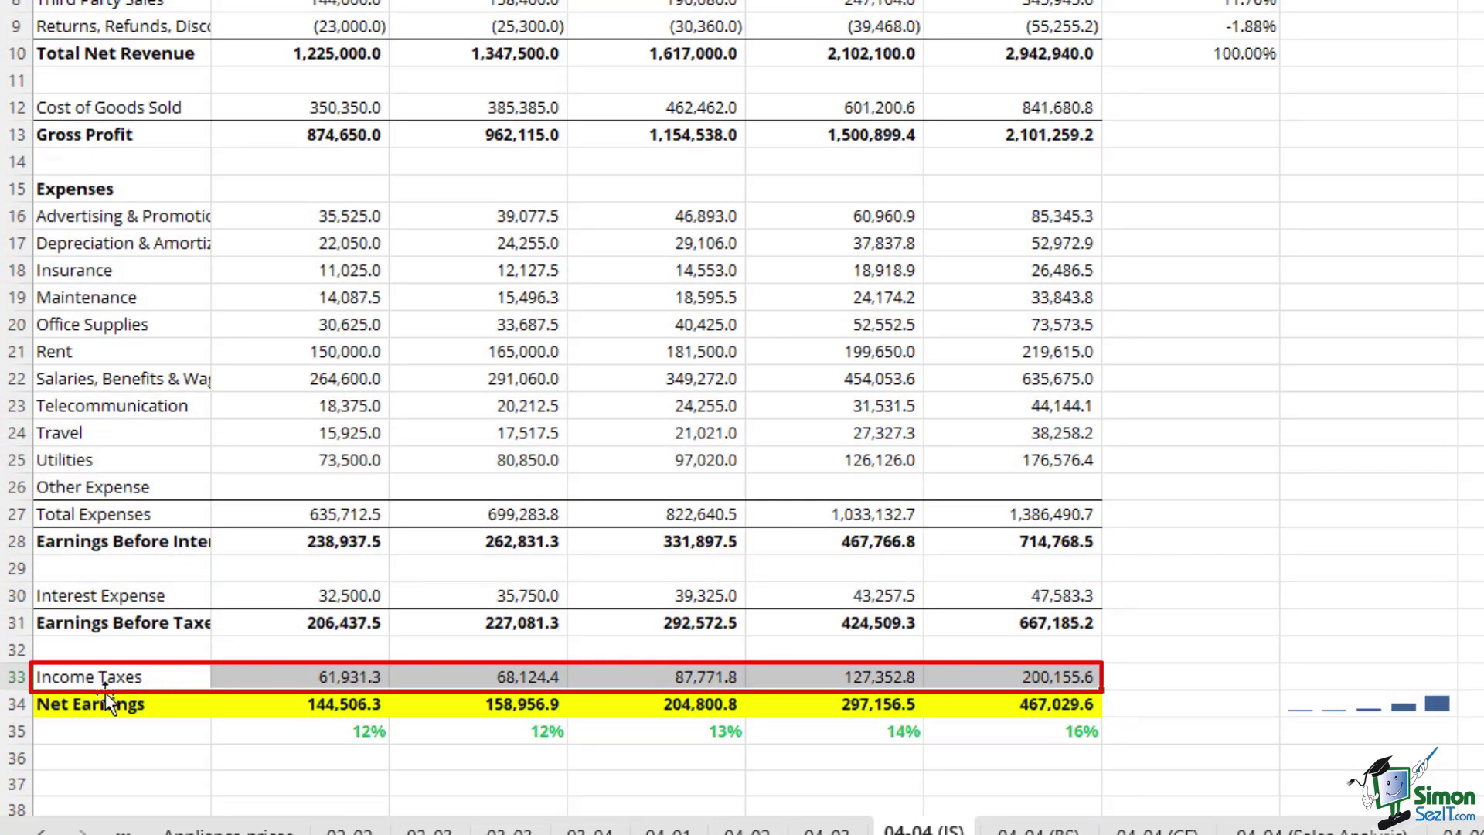
pyautogui.moveTo(105, 700); pyautogui.dragTo(997, 702)
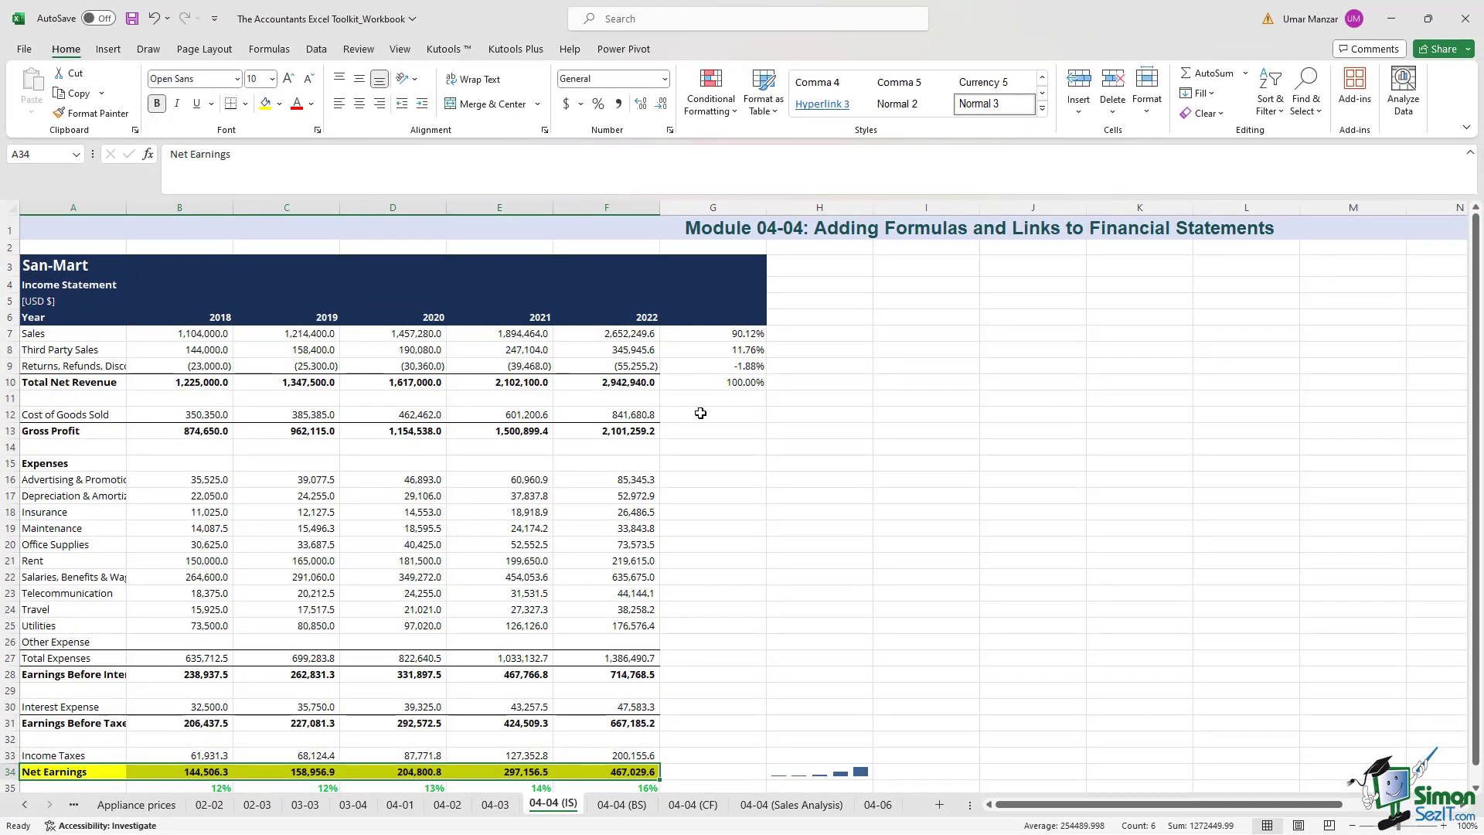
# - Inspect the 2018 column: Sales, Third Party Sales, Returns/Refunds/Discounts and the B10 Total Net Revenue formula
pyautogui.click(193, 208)
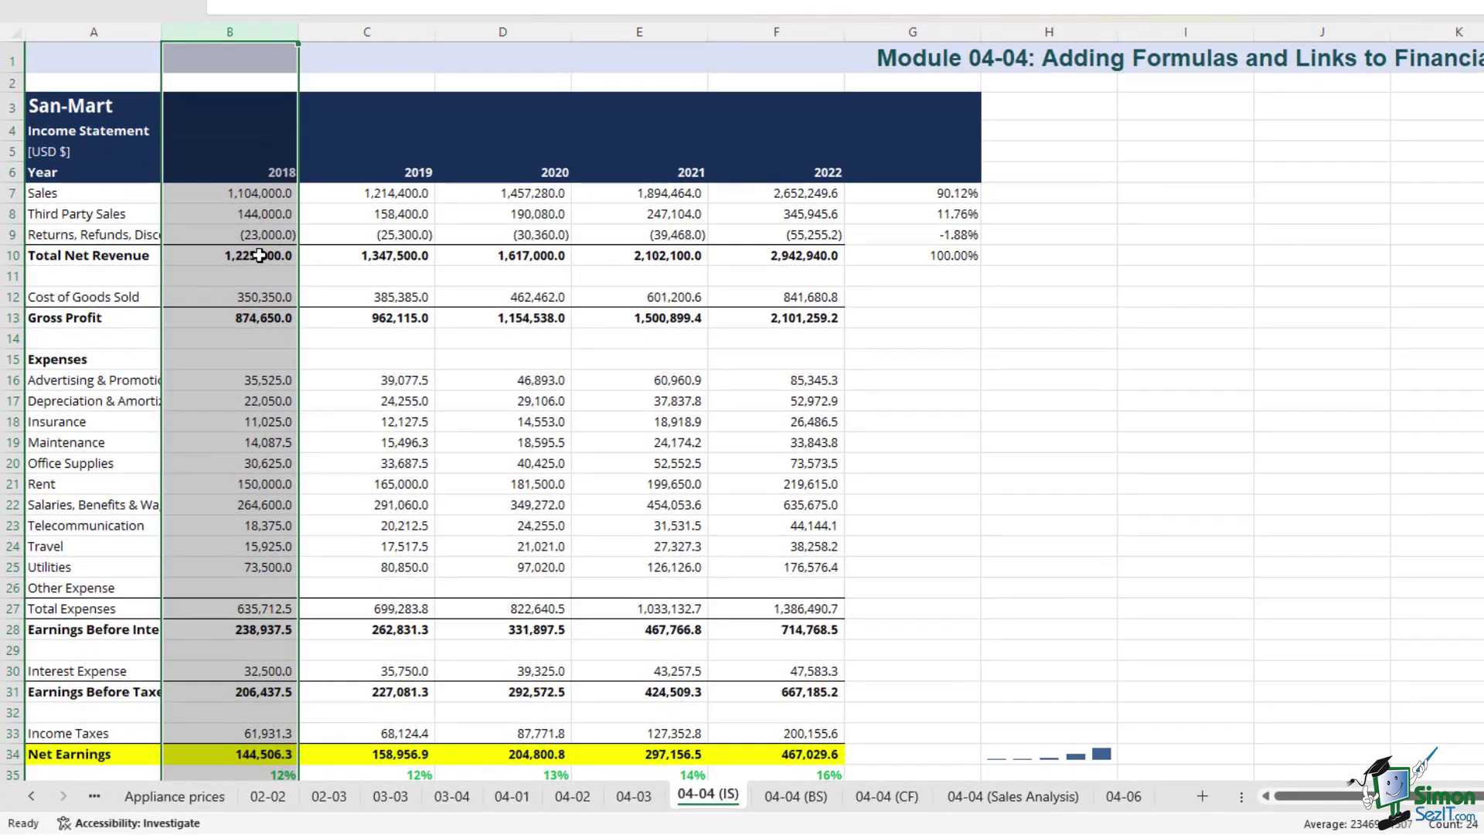
pyautogui.click(259, 255)
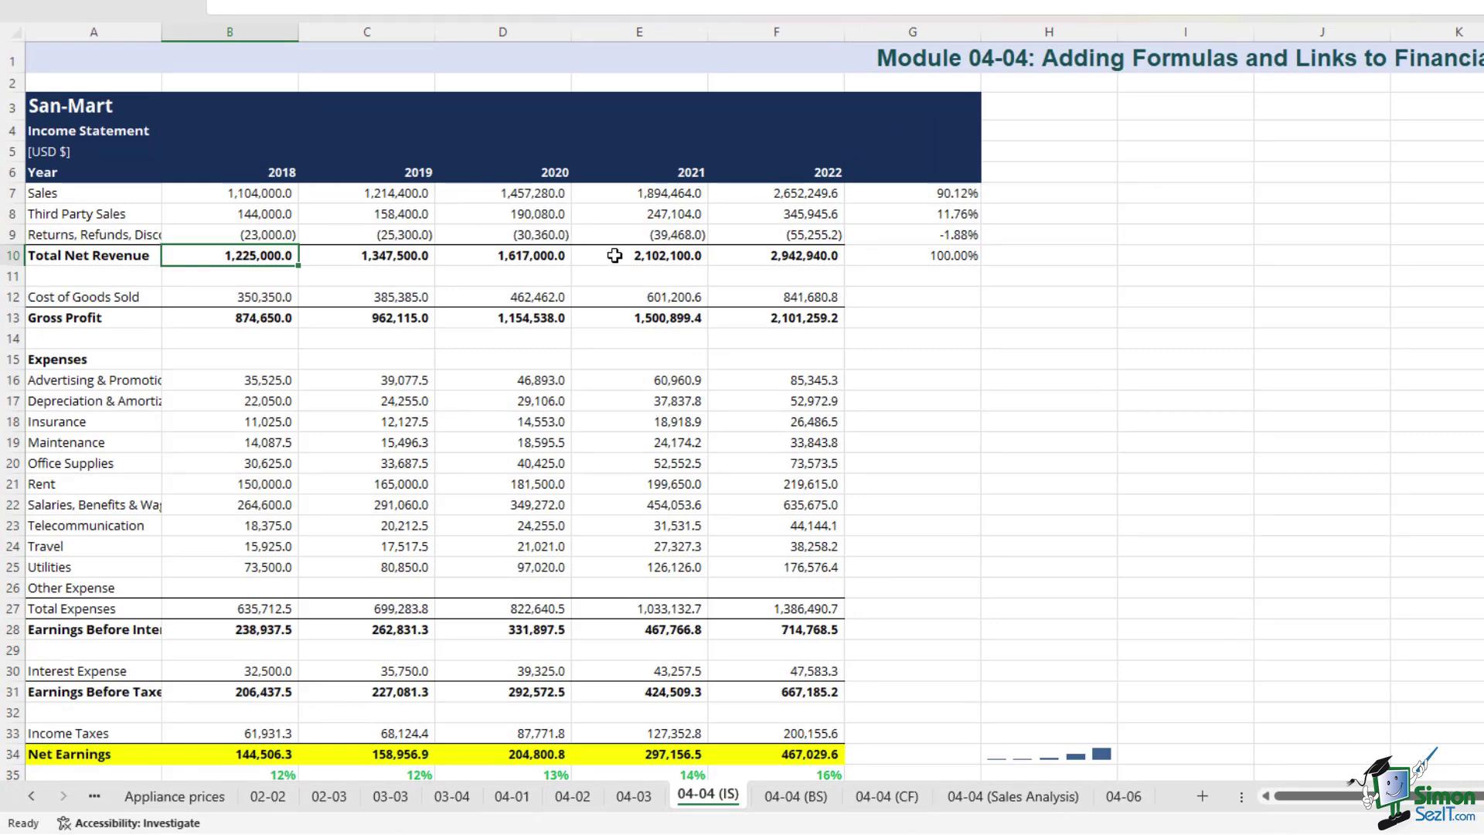
pyautogui.press('Up')
pyautogui.press('Up')
pyautogui.press('Up')
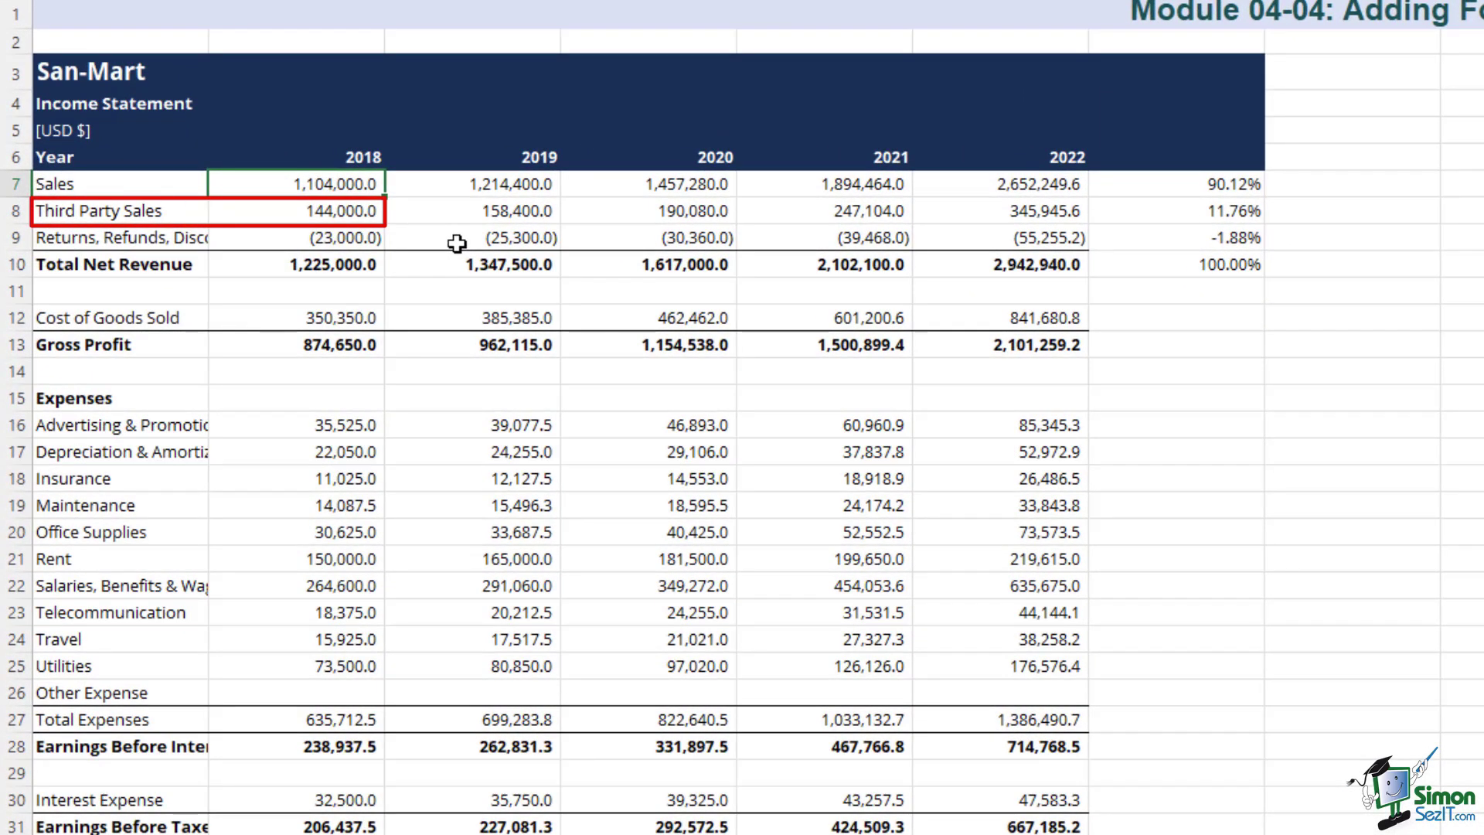
pyautogui.press('Down')
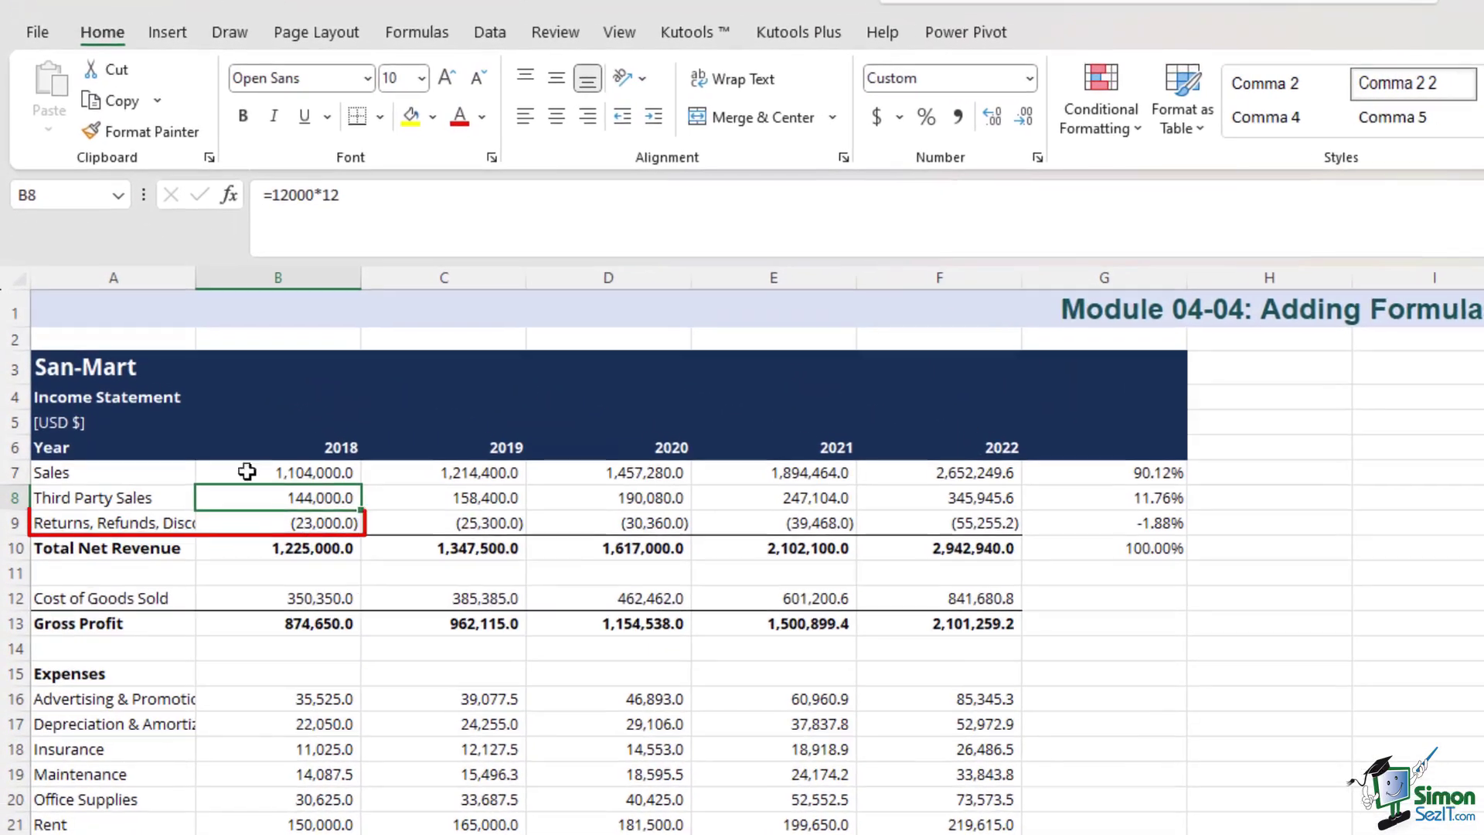
pyautogui.press('Down')
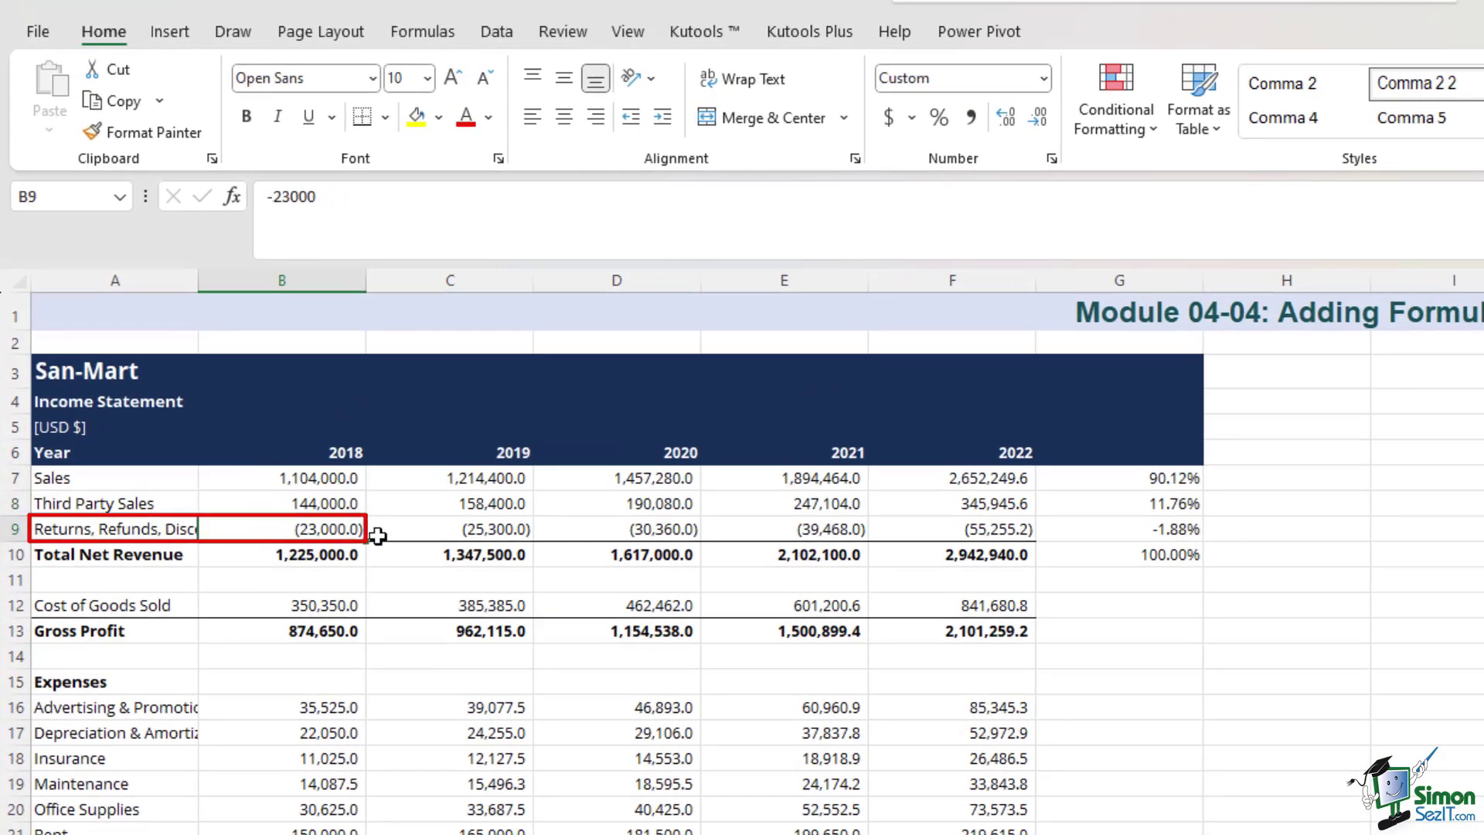
pyautogui.click(154, 544)
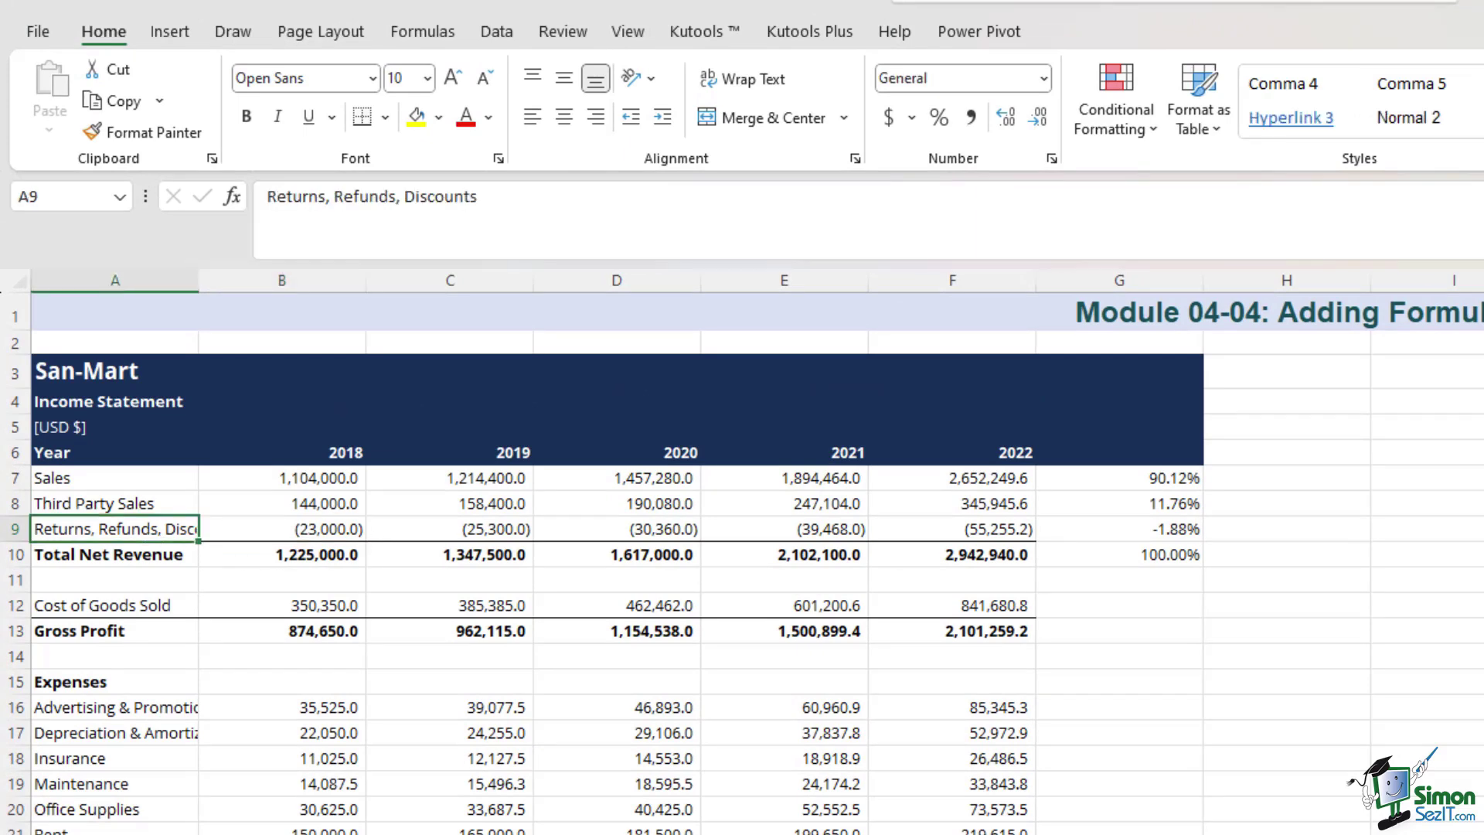
pyautogui.click(282, 554)
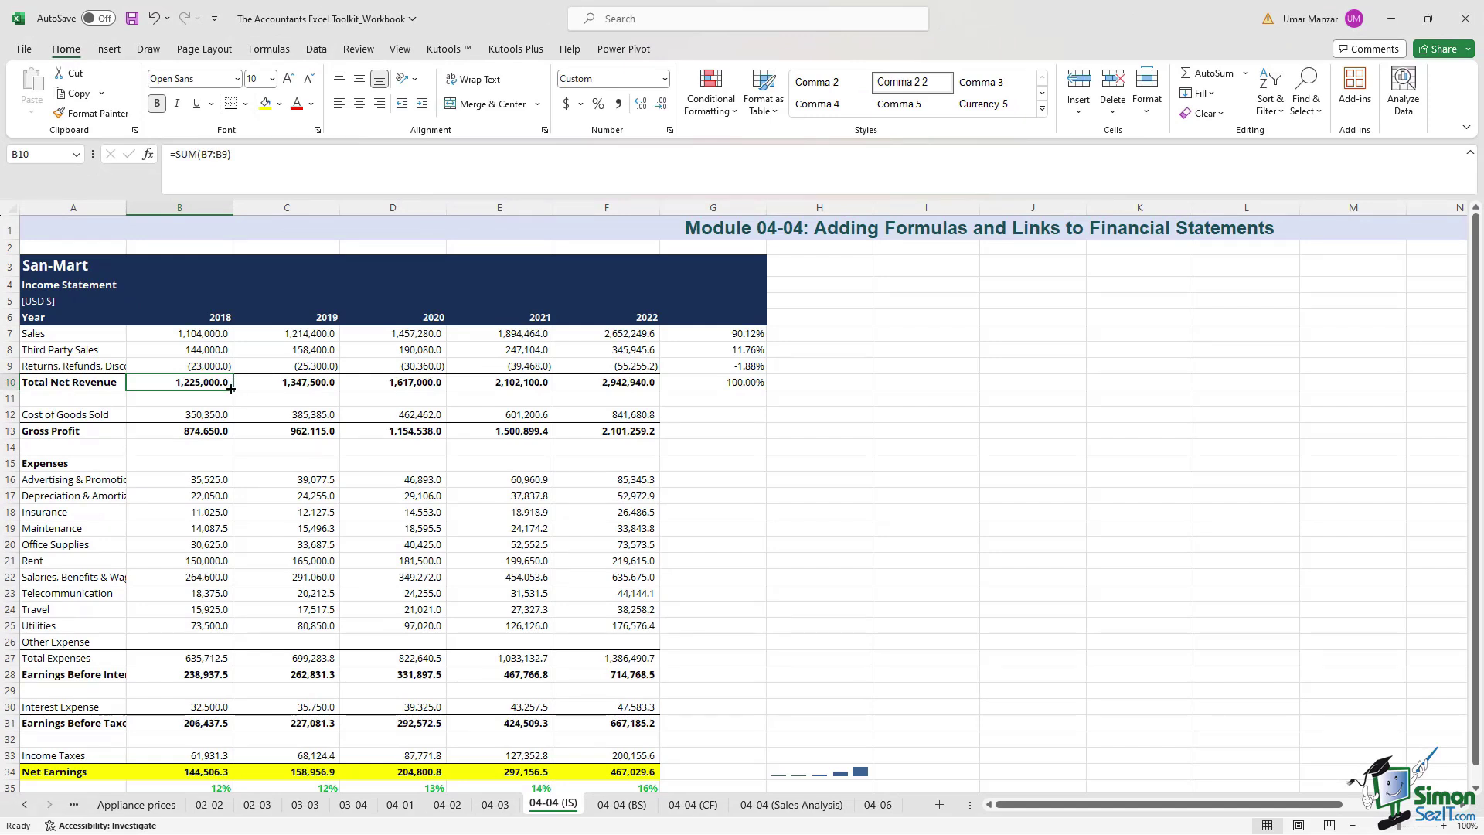
# - Make B10 a SUM of the three revenue lines and fill it across to F10
pyautogui.click(191, 164)
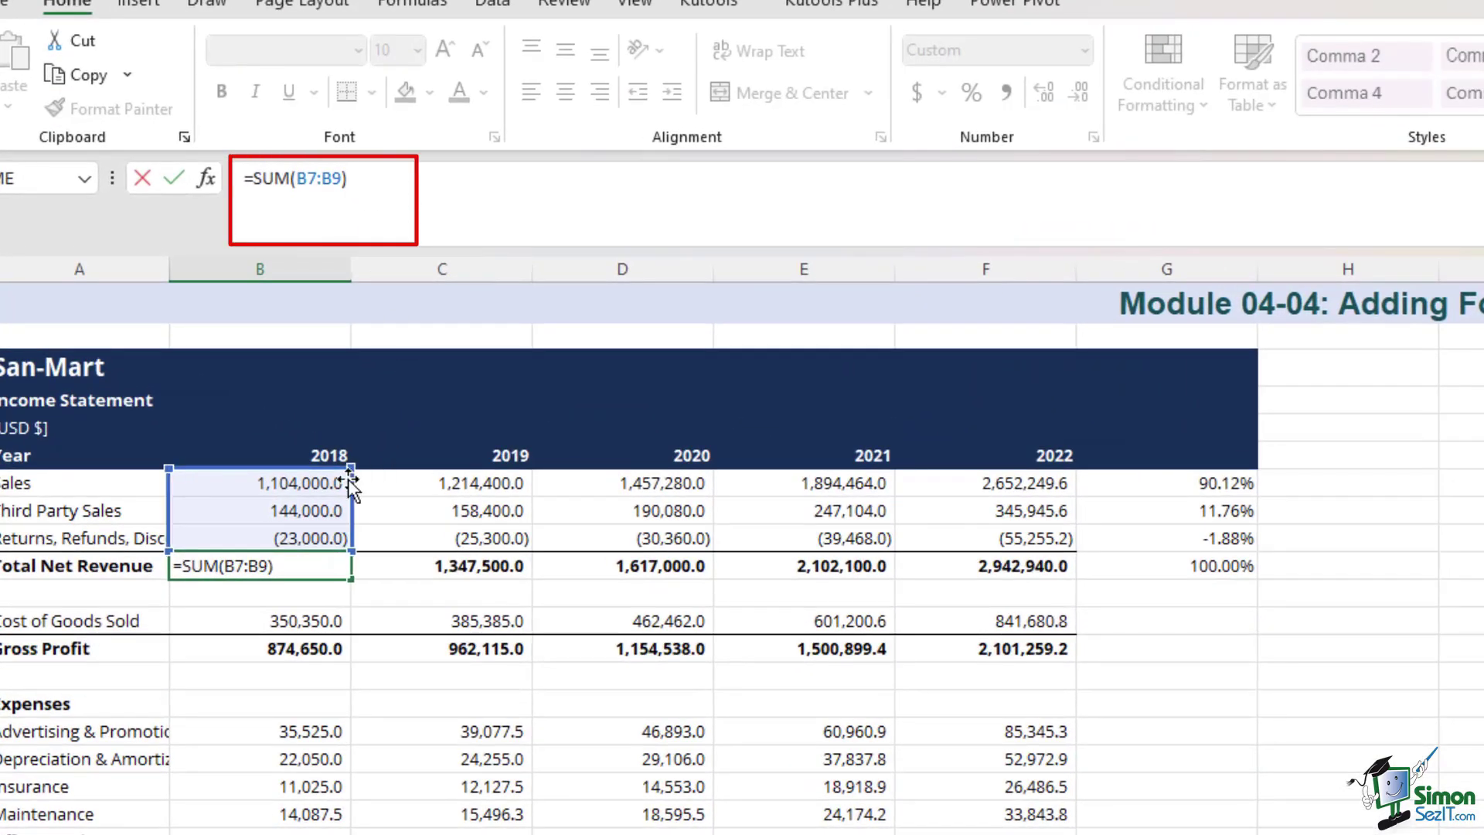
pyautogui.press('Return')
pyautogui.click(337, 580)
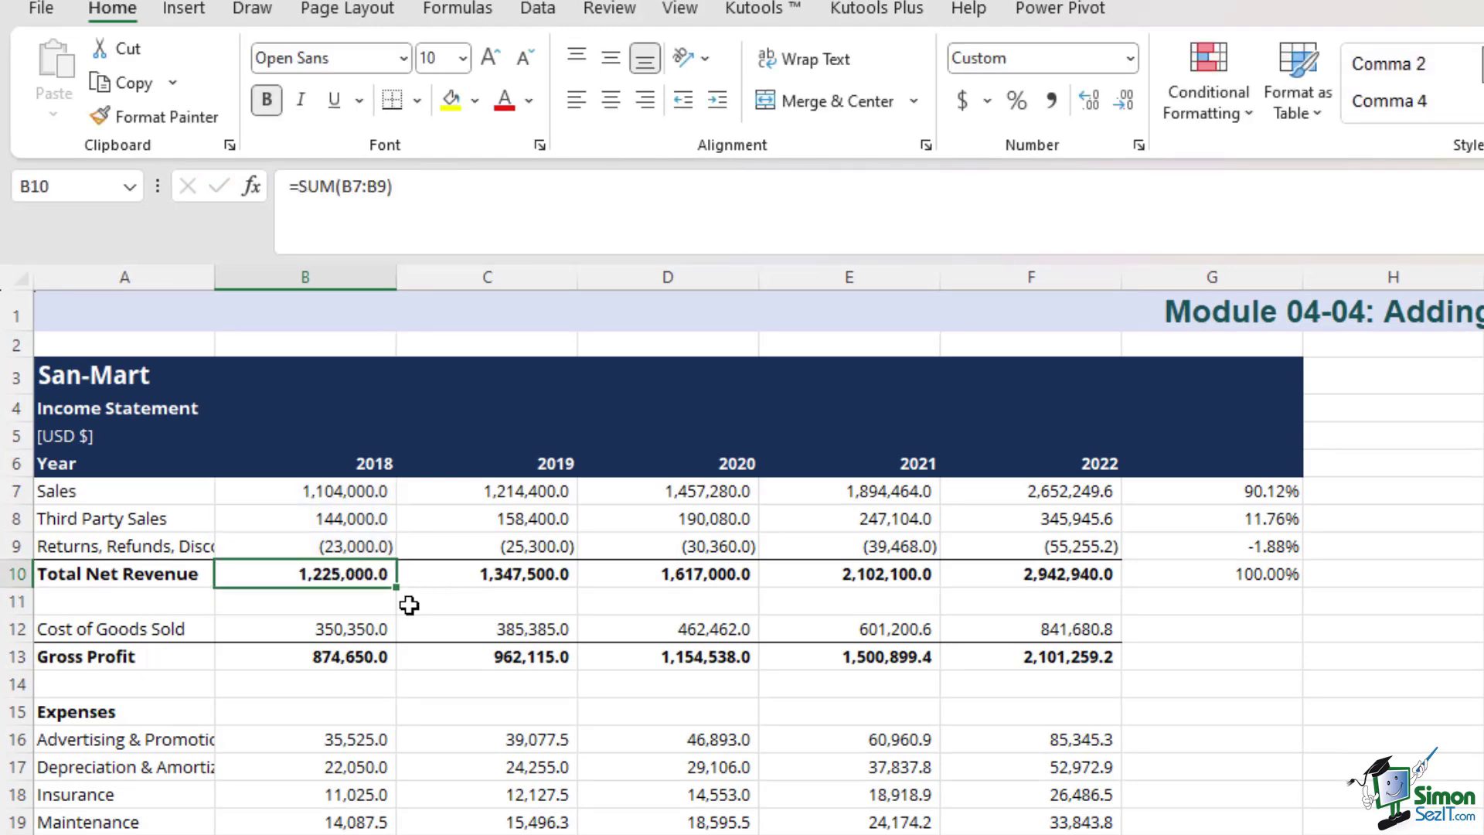
pyautogui.moveTo(401, 586); pyautogui.dragTo(1078, 592)
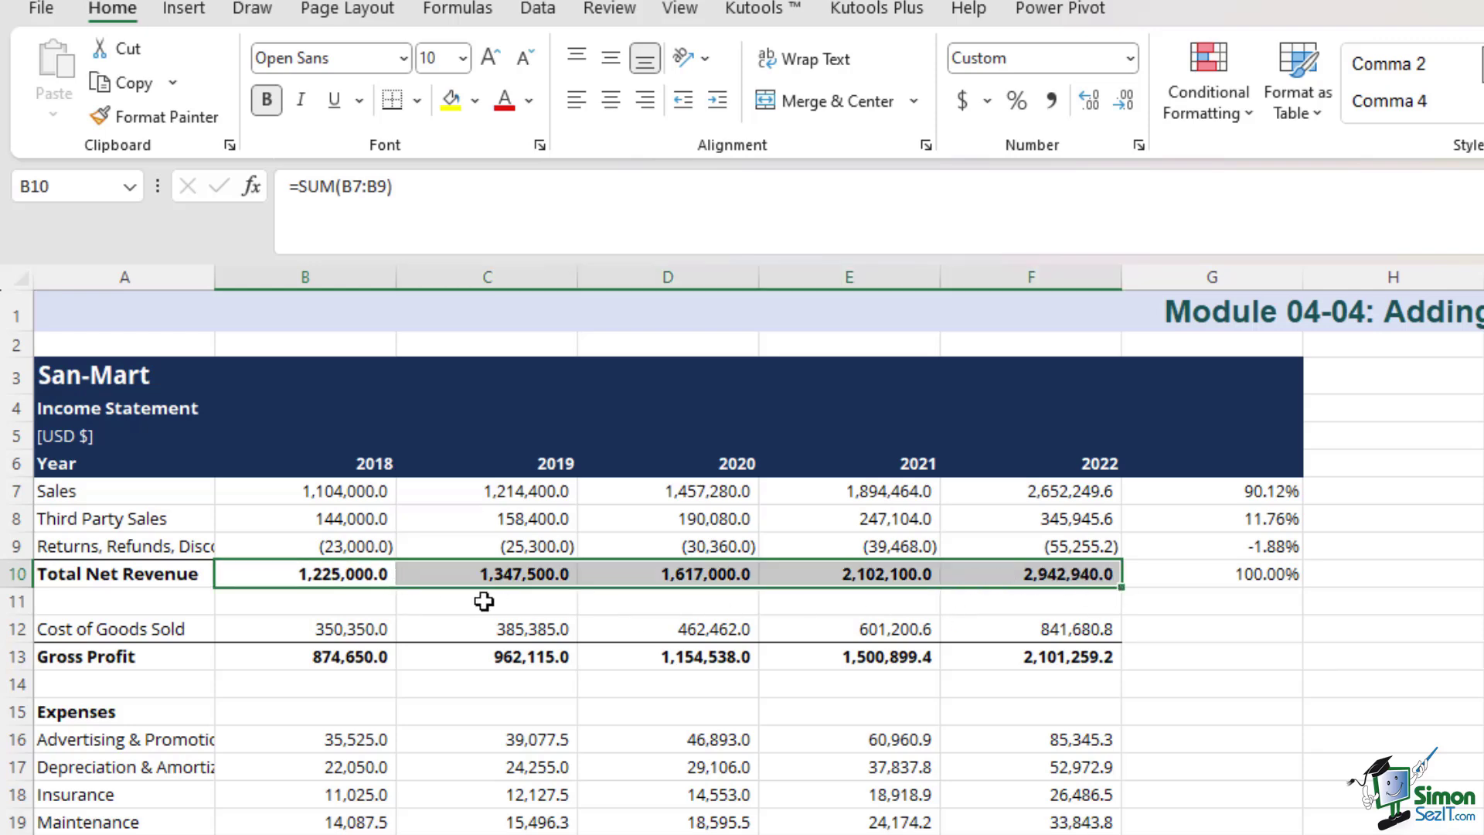
pyautogui.click(849, 601)
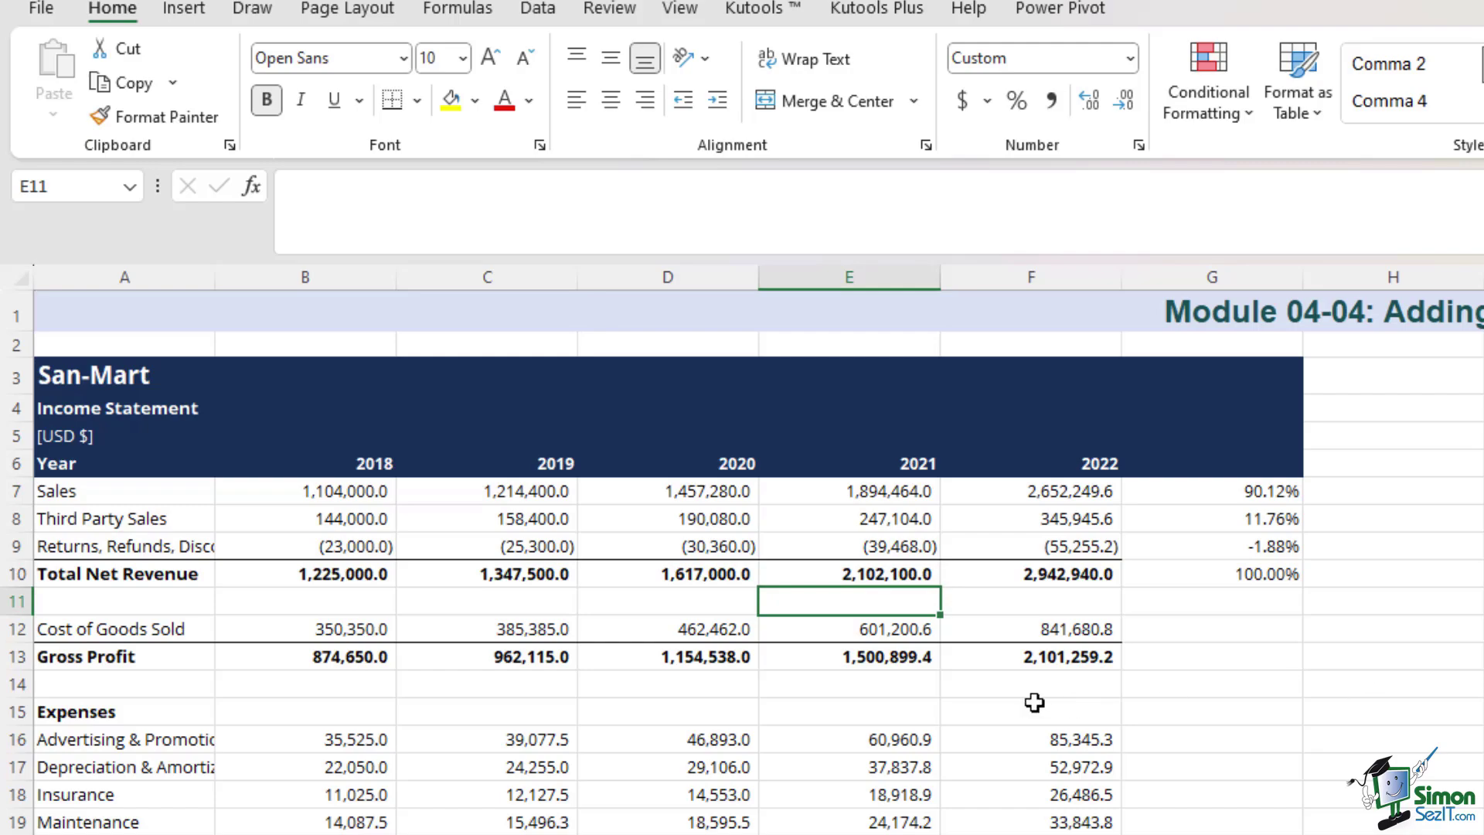
# - Review the Net Earnings row and B34's formula, then switch to the 04-04 (BS) balance sheet
pyautogui.scroll(-2, 661, 650)
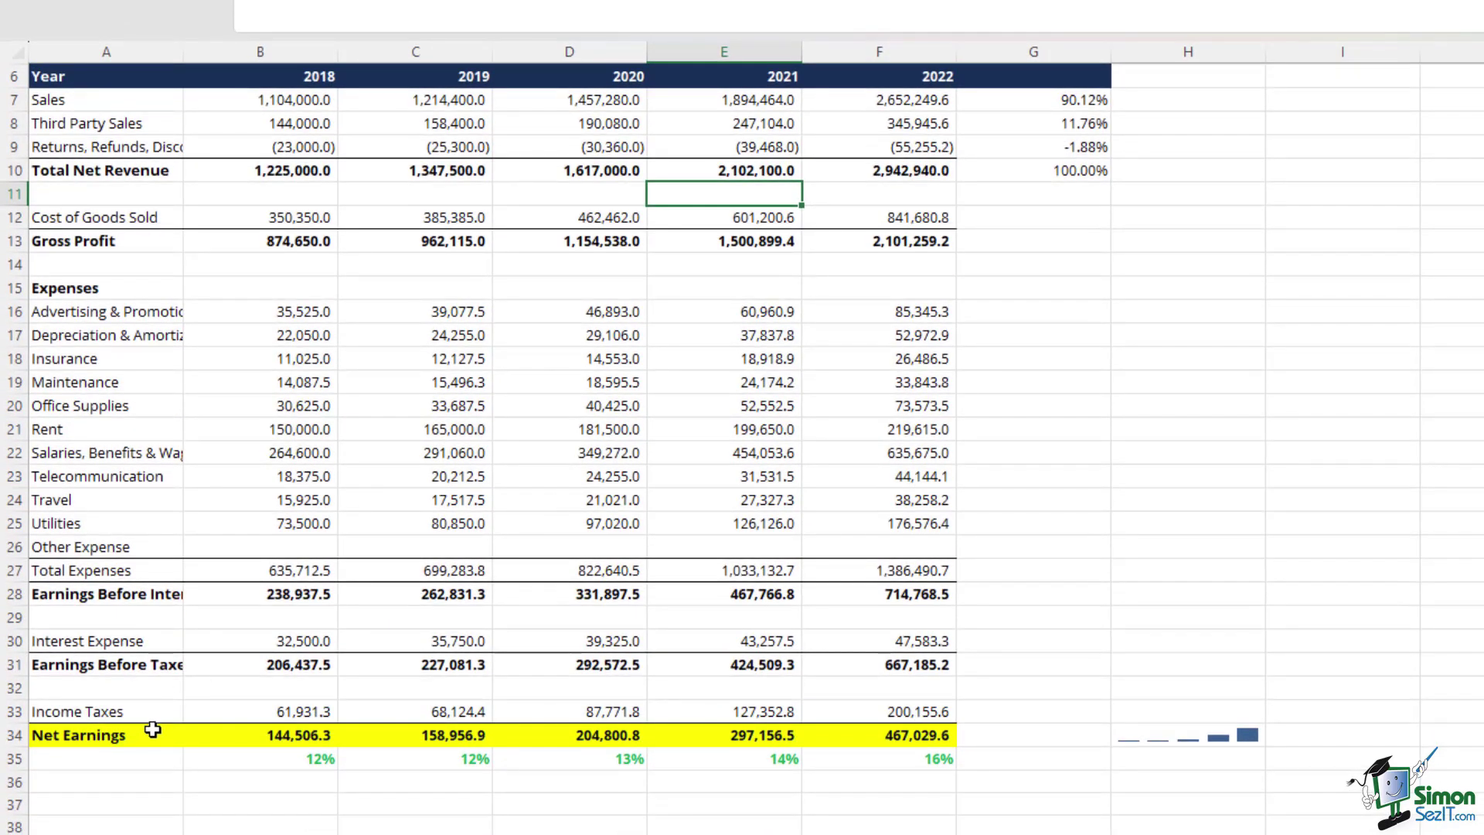
pyautogui.moveTo(149, 734); pyautogui.dragTo(886, 740)
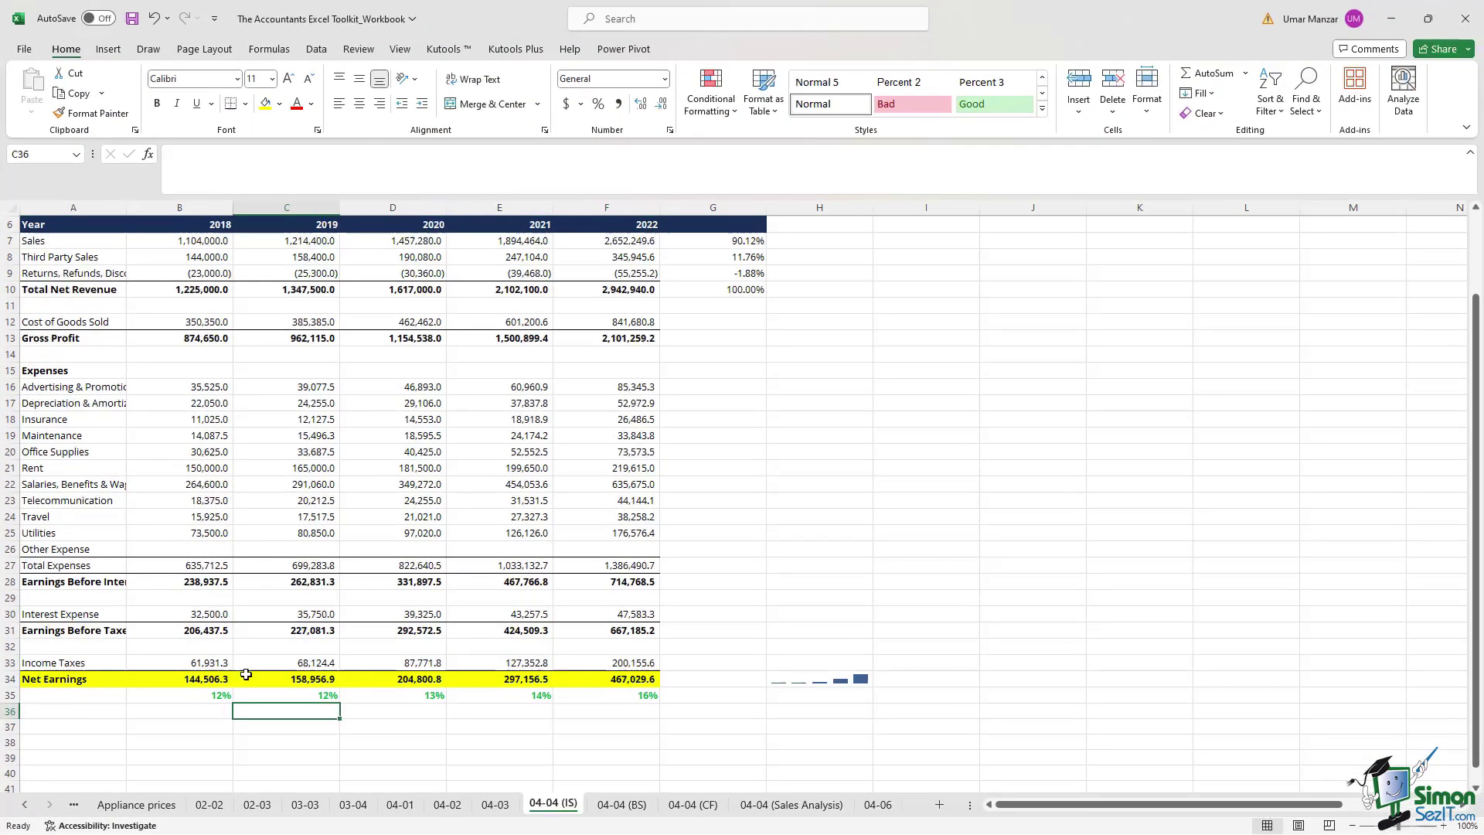
pyautogui.click(259, 733)
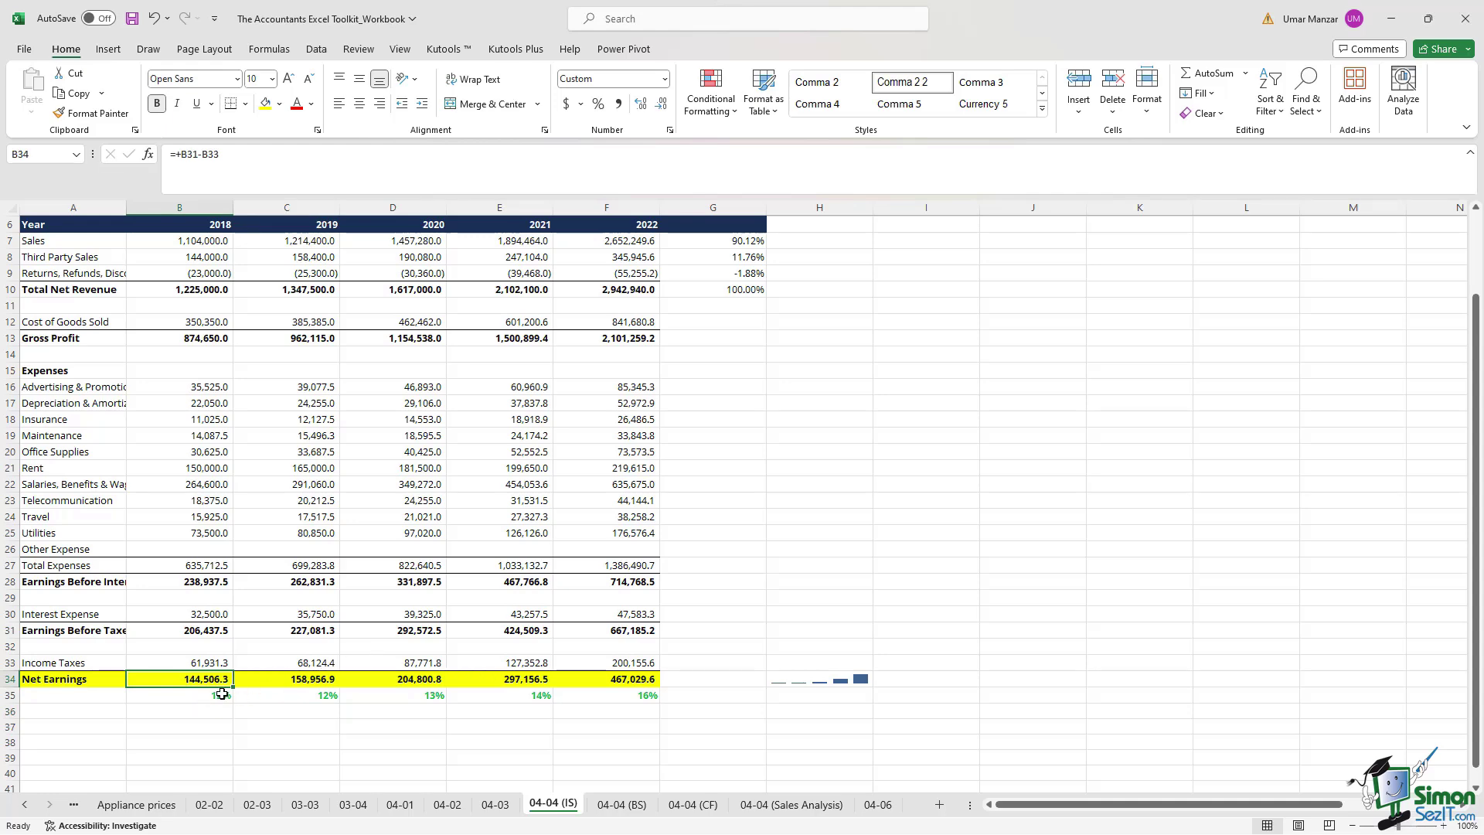
pyautogui.click(628, 804)
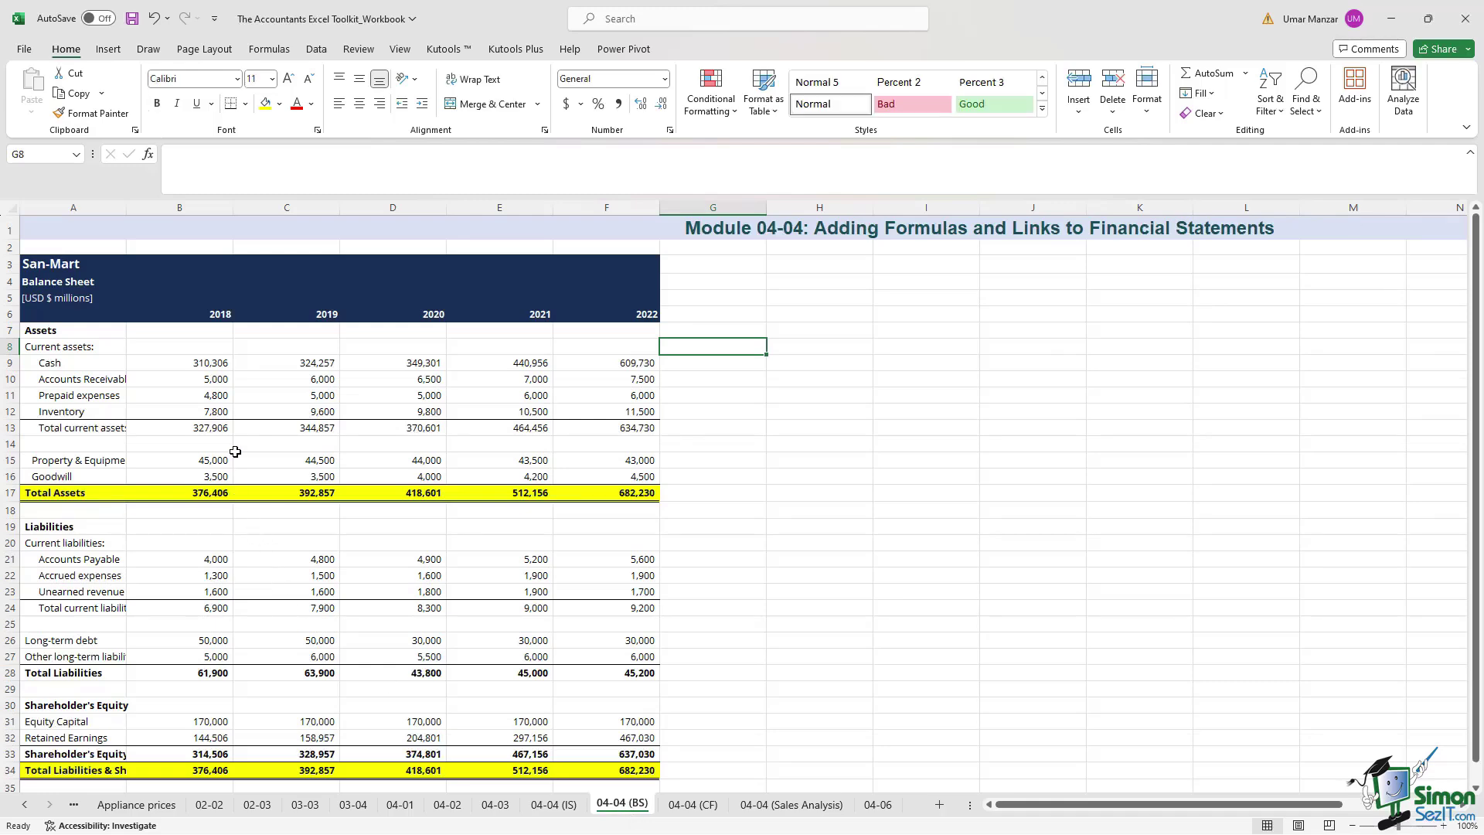
# - Check B32's Retained Earnings formula against the income statement's Net Earnings in row 34
pyautogui.scroll(-2, 235, 451)
pyautogui.click(186, 646)
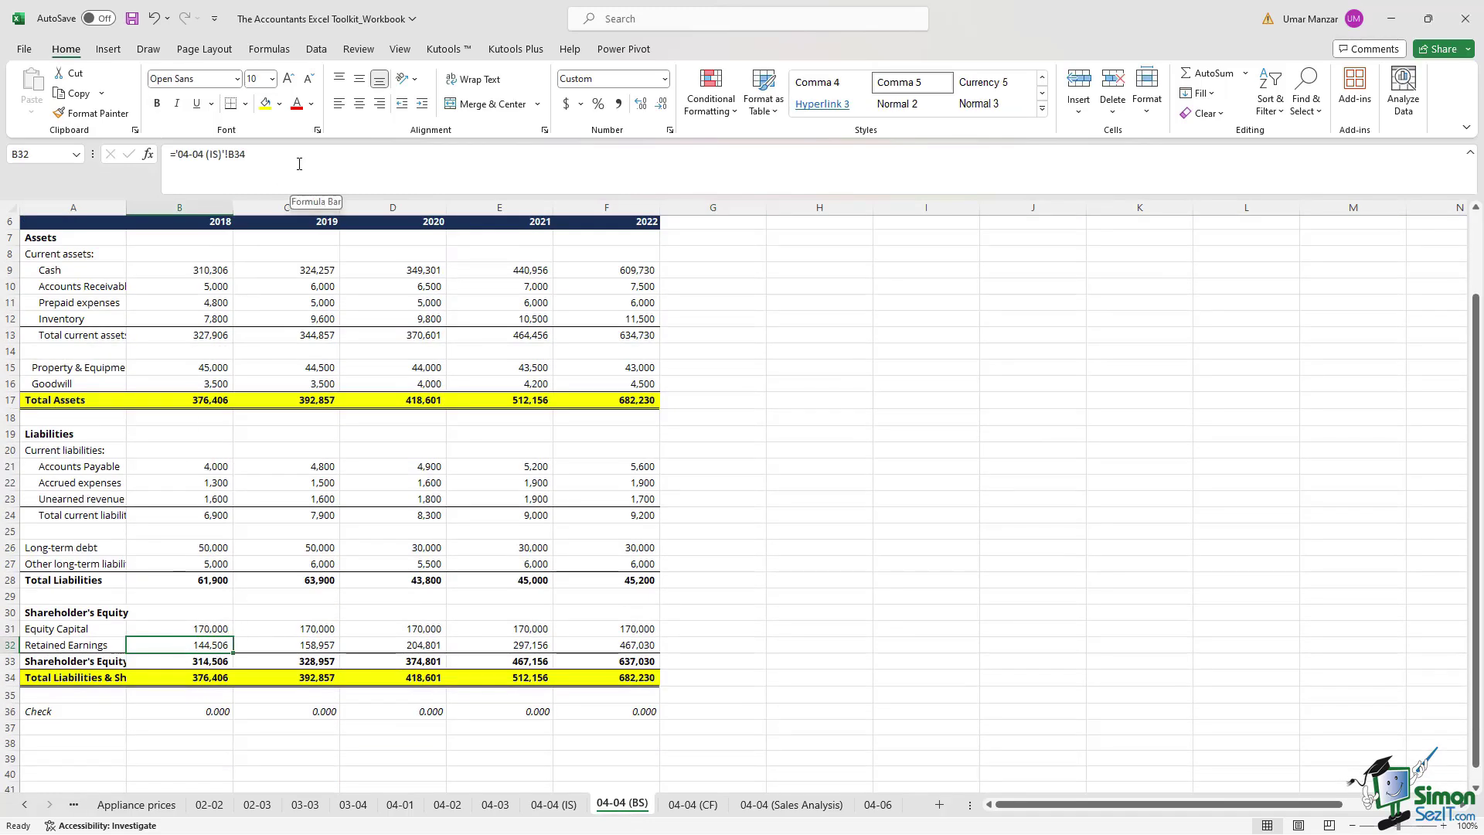
pyautogui.press('F2')
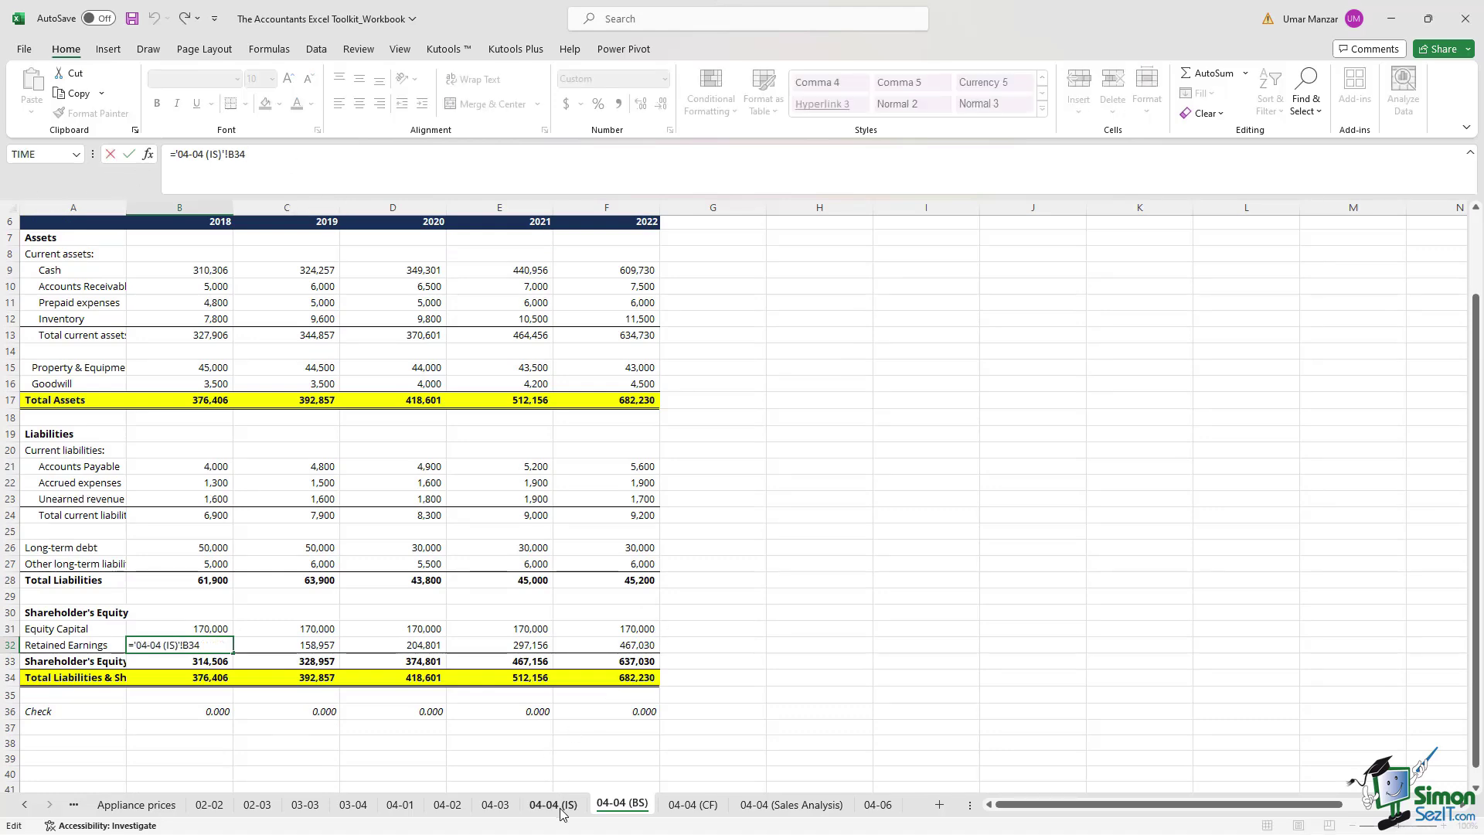
pyautogui.press('Return')
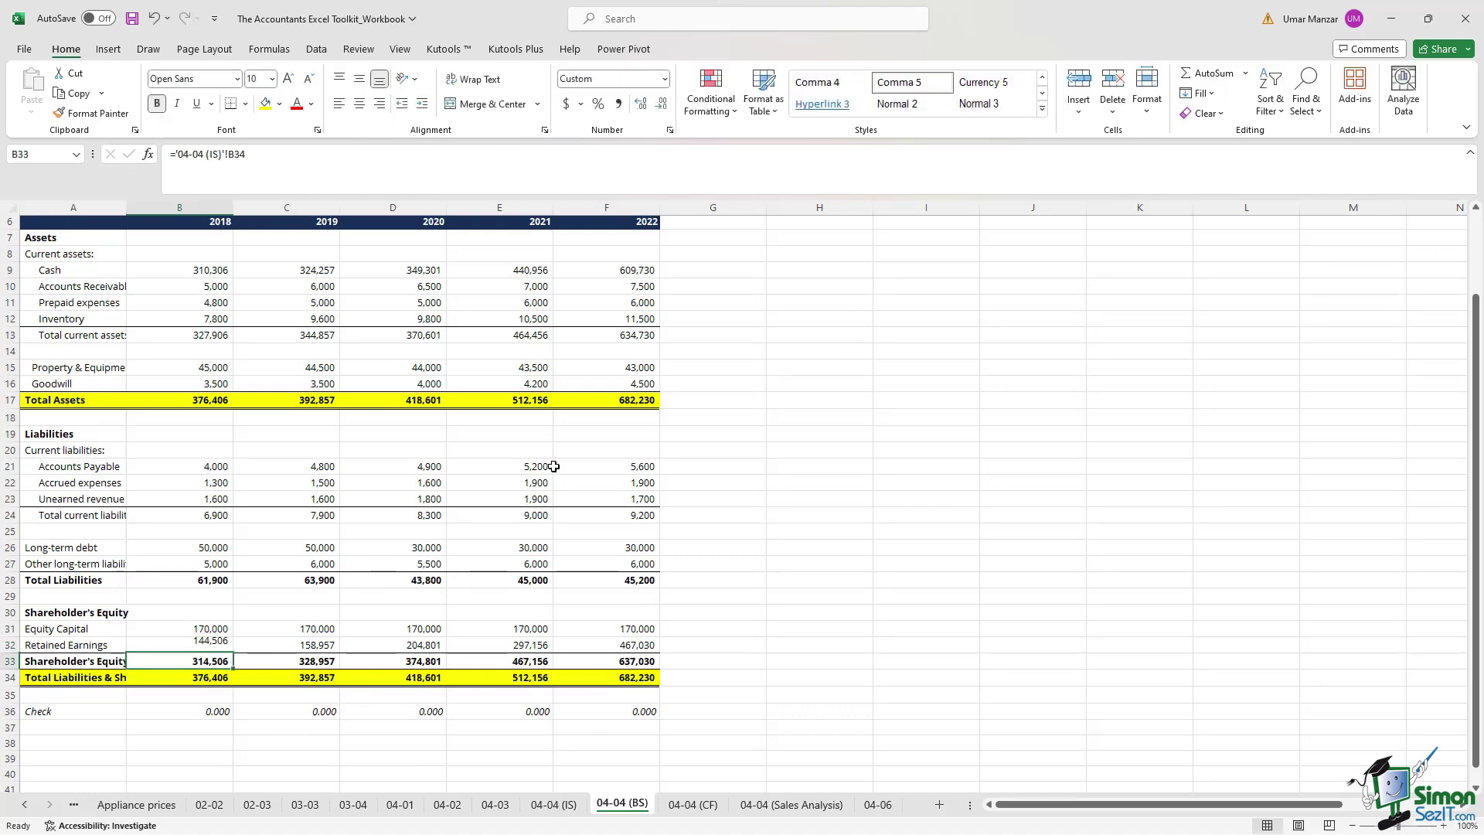
pyautogui.press('Up')
pyautogui.click(551, 804)
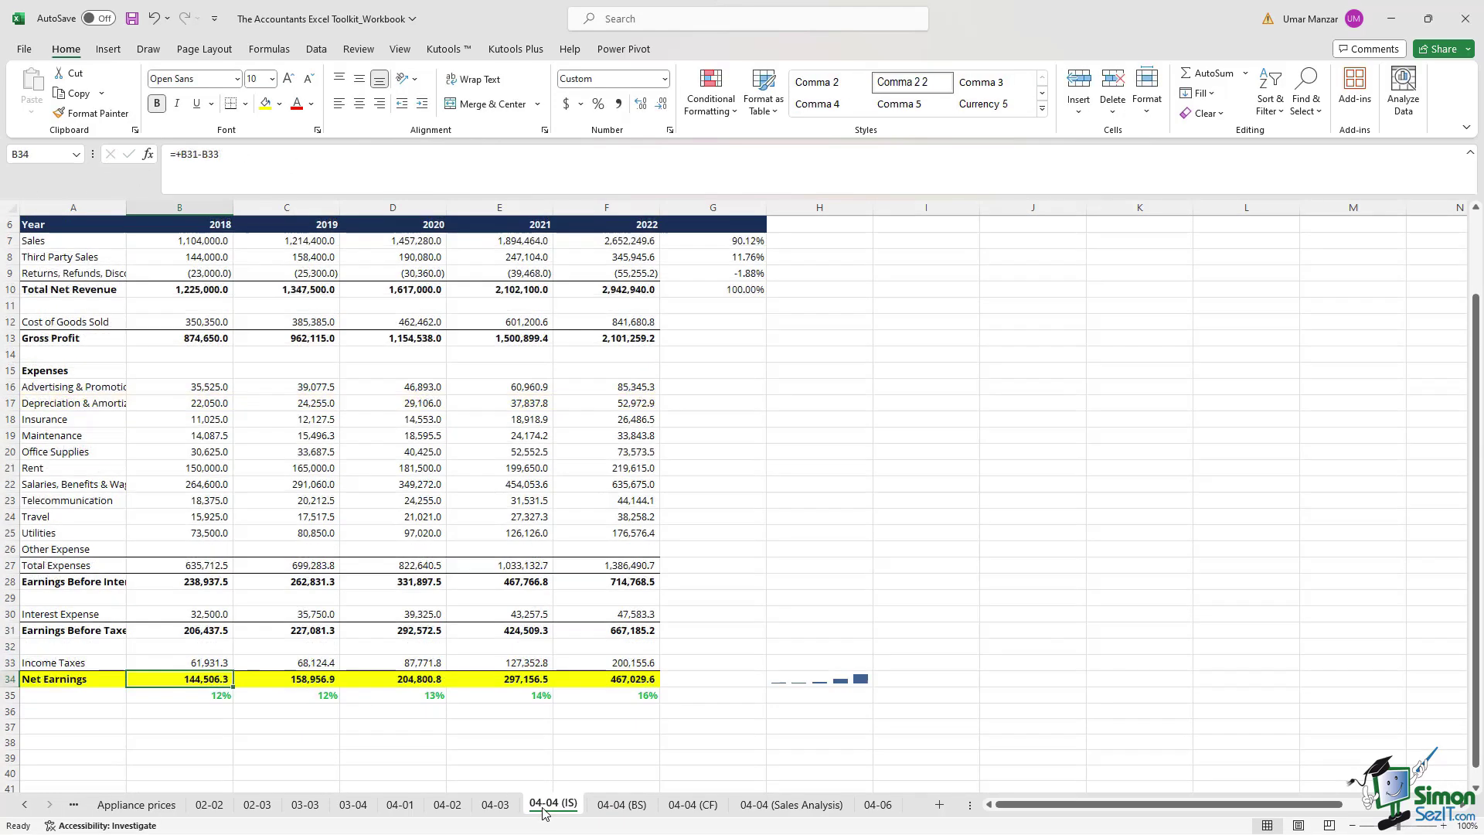
pyautogui.press('Right')
pyautogui.press('Right')
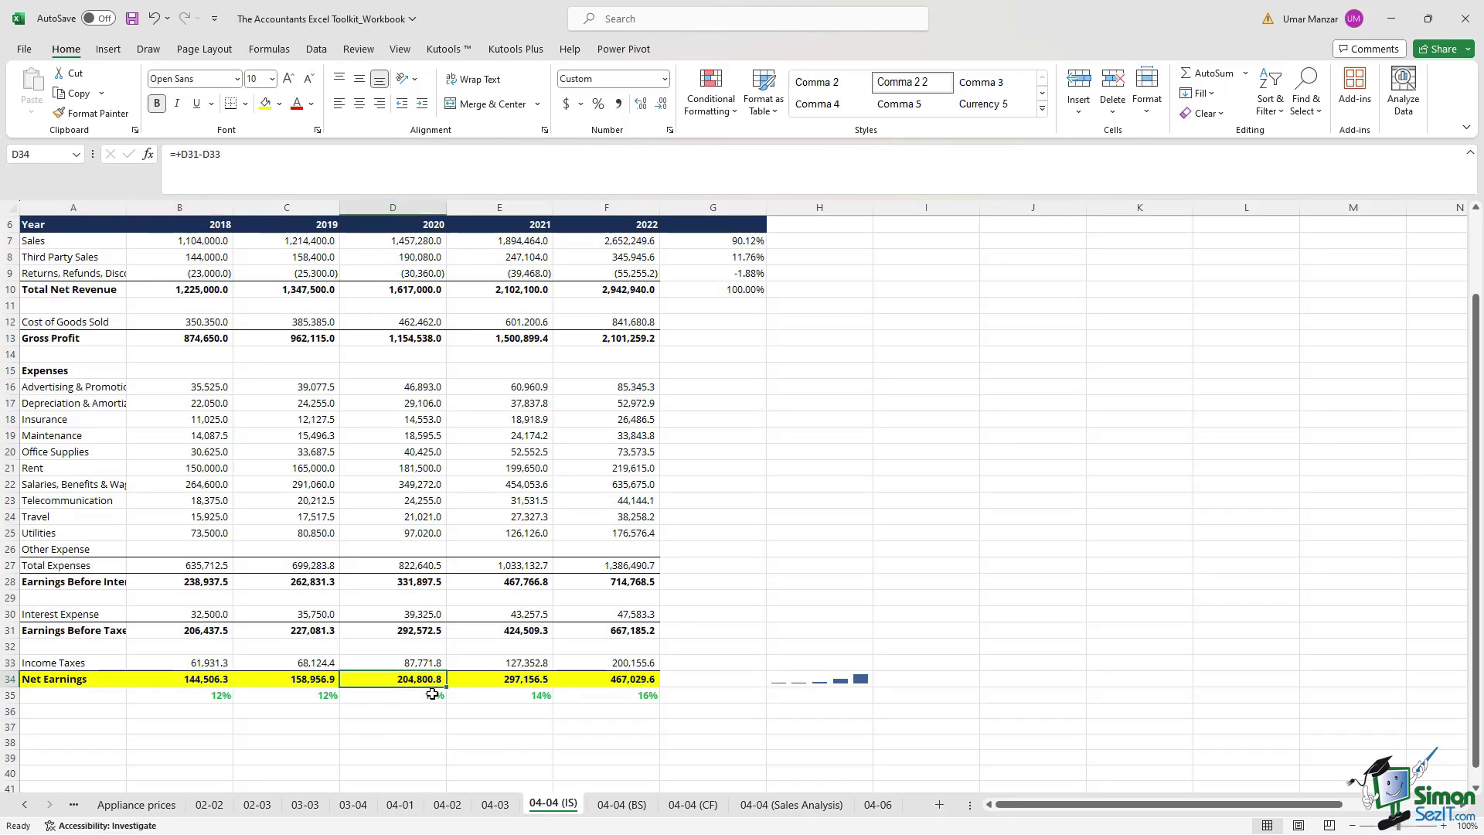
pyautogui.click(612, 804)
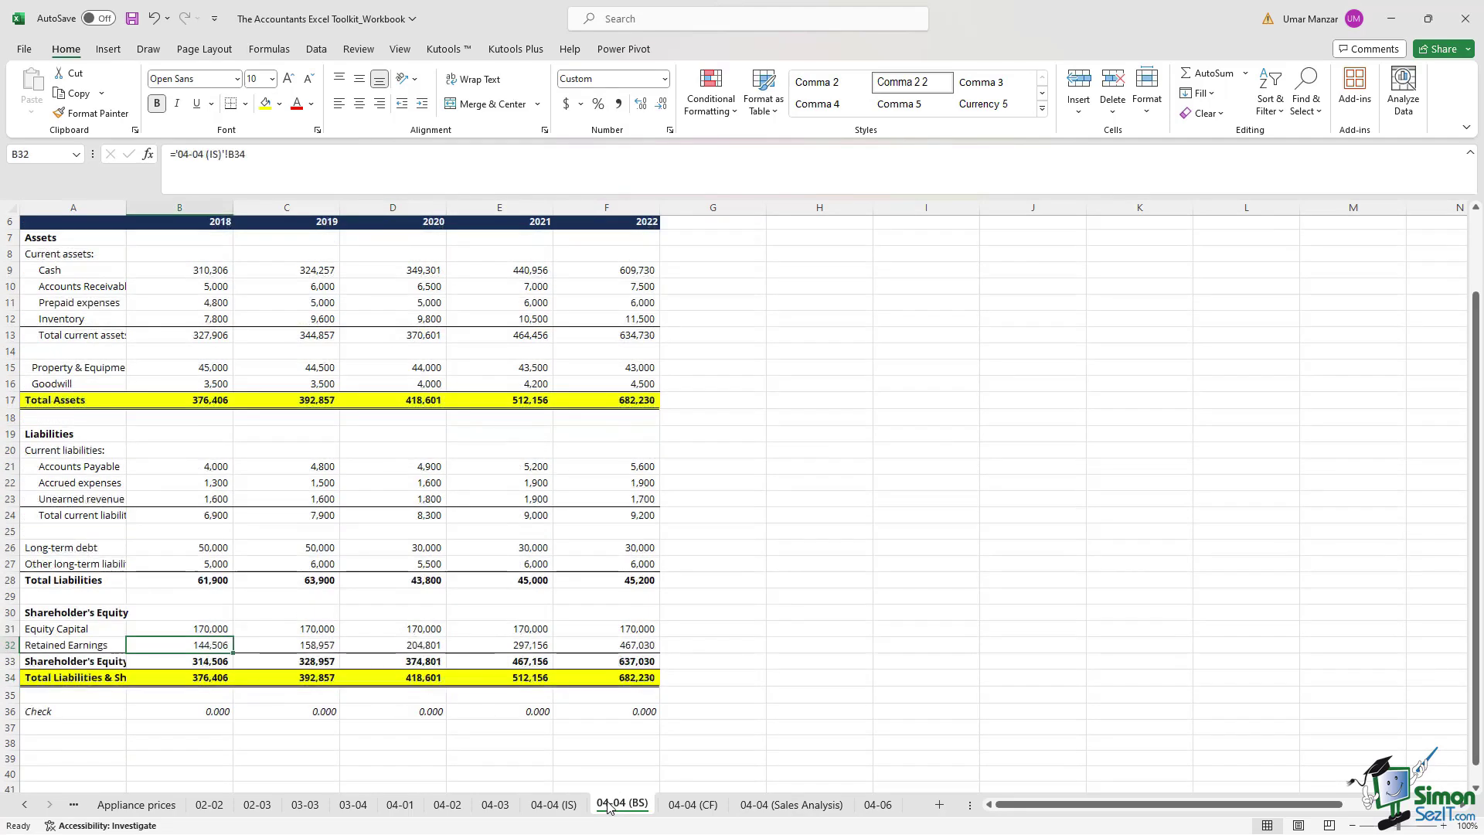
# - Give the 2020 Retained Earnings in D32 one decimal place and recheck the income statement
pyautogui.click(420, 648)
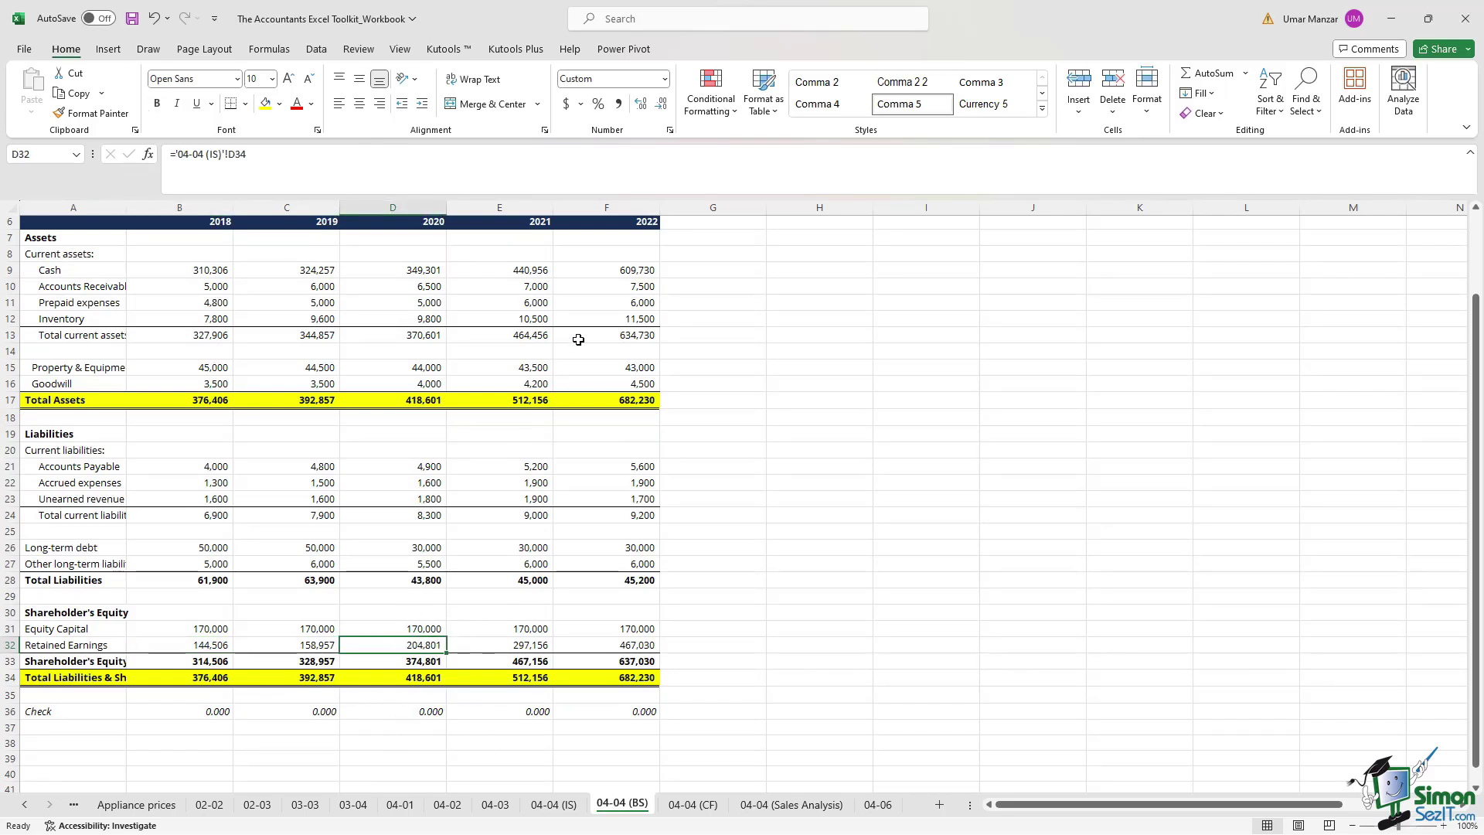
pyautogui.click(646, 113)
pyautogui.click(553, 804)
pyautogui.click(622, 804)
# - Review the Retained Earnings links, confirming B32 and opening C32's ='04-04 (IS)'!C34 formula
pyautogui.moveTo(209, 644); pyautogui.dragTo(608, 644)
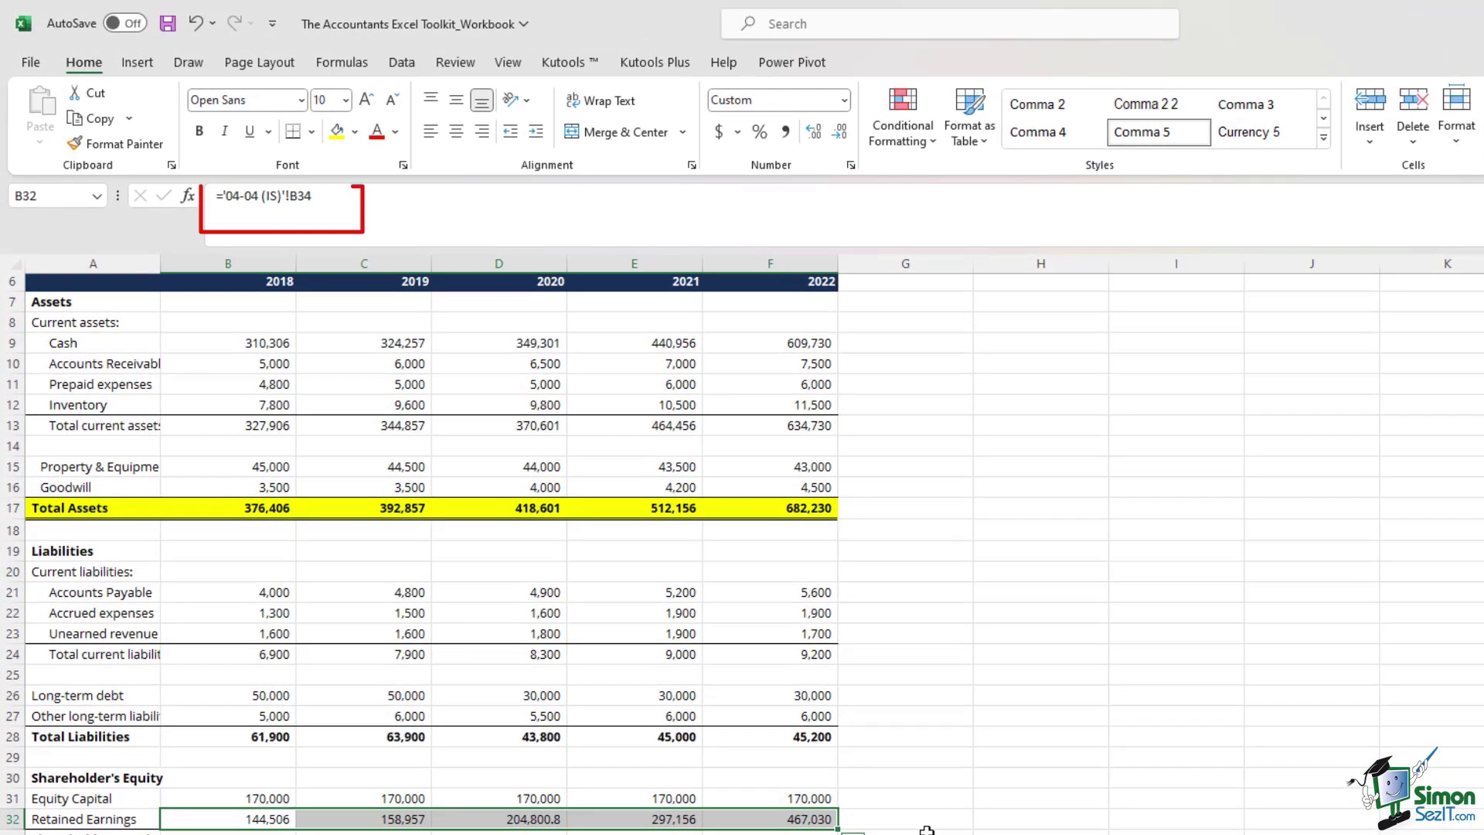
pyautogui.click(275, 156)
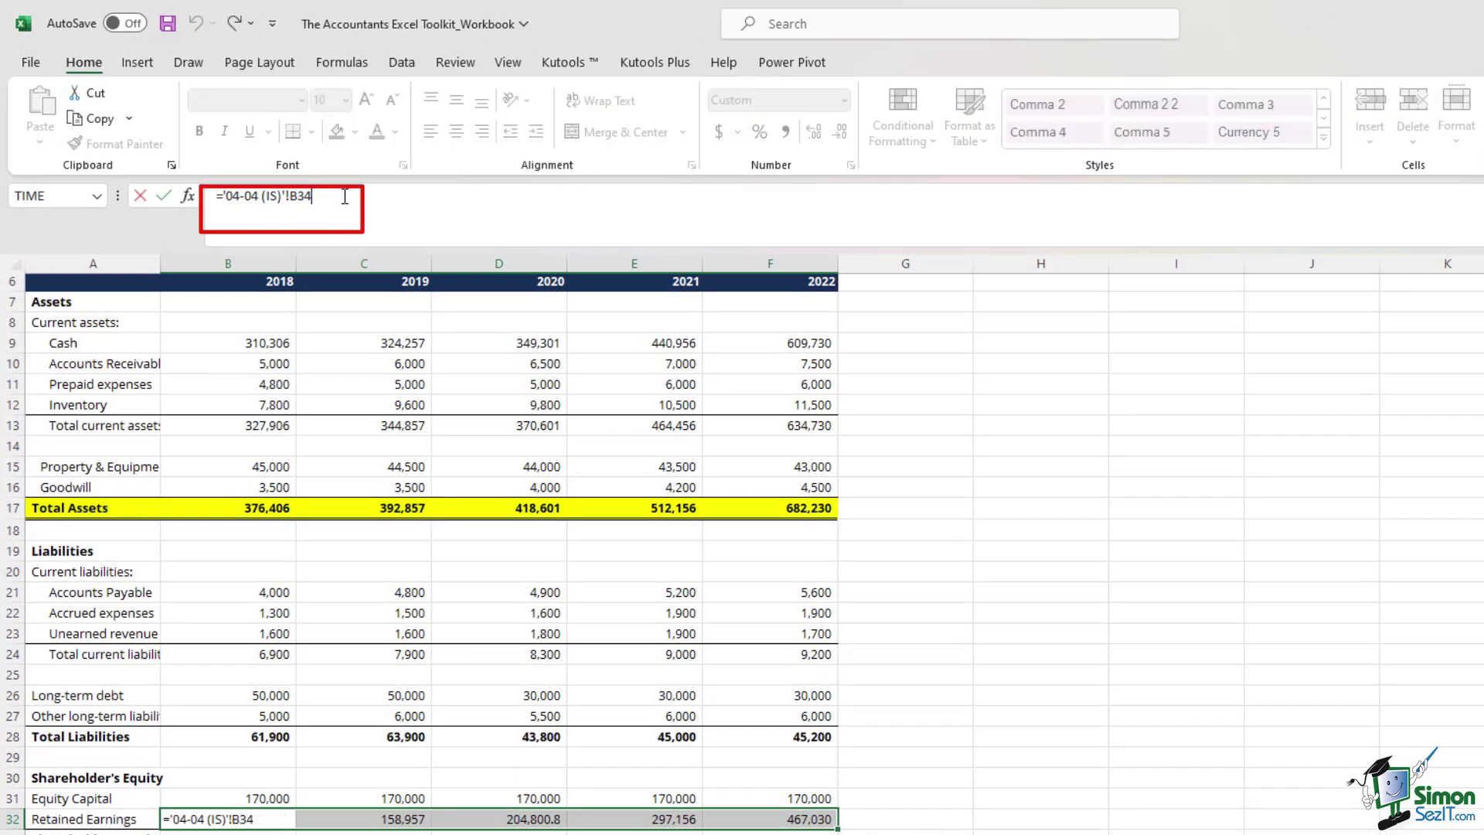
pyautogui.press('Return')
pyautogui.press('F2')
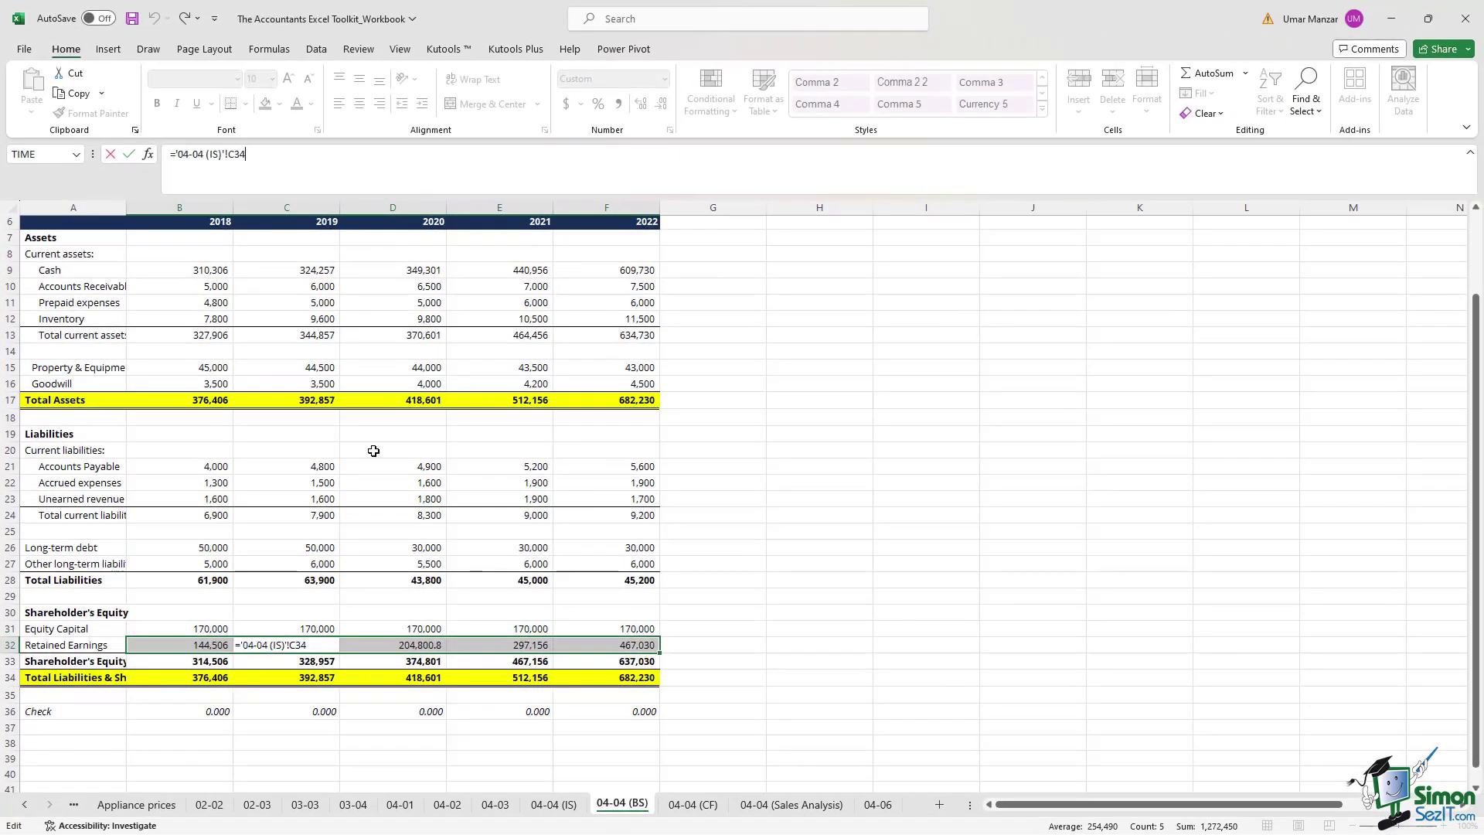
# - Confirm C32, select Retained Earnings B32:F32, and switch to the 04-04 (CF) cash flow statement
pyautogui.click(820, 628)
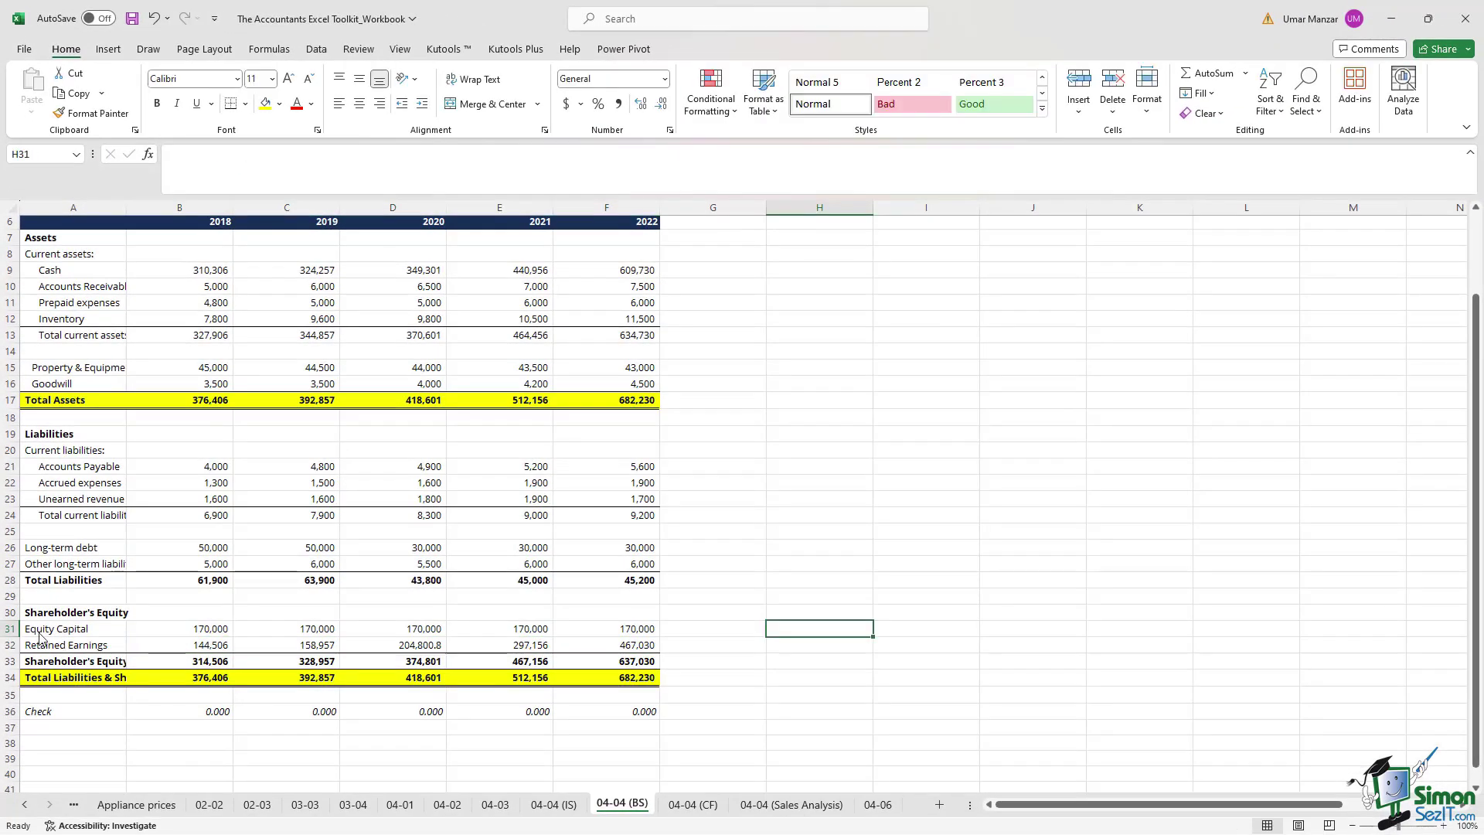
pyautogui.moveTo(205, 644); pyautogui.dragTo(611, 646)
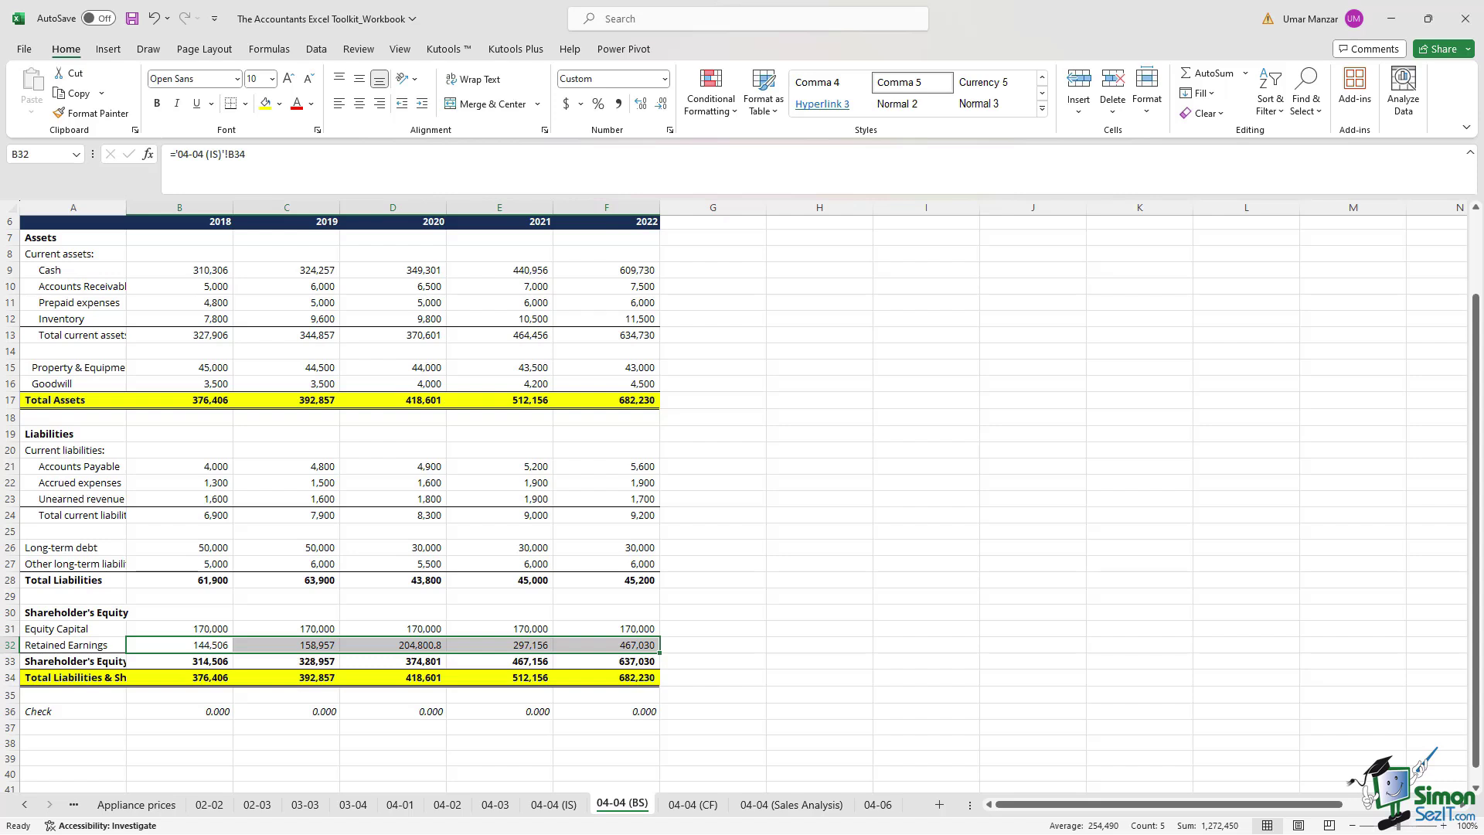
pyautogui.moveTo(545, 668)
pyautogui.hotkey('ctrl', 'pagedown')
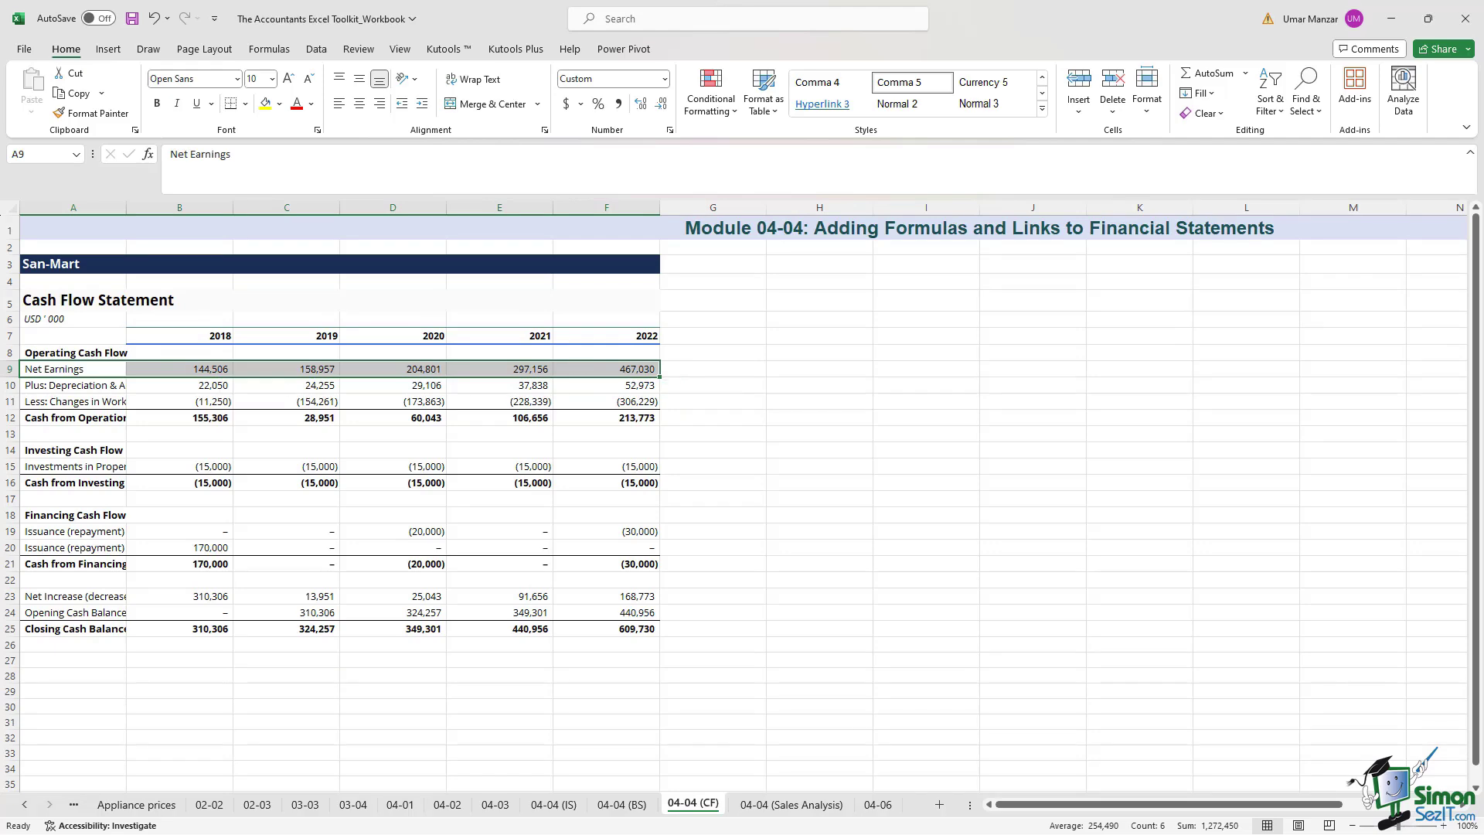
pyautogui.click(711, 402)
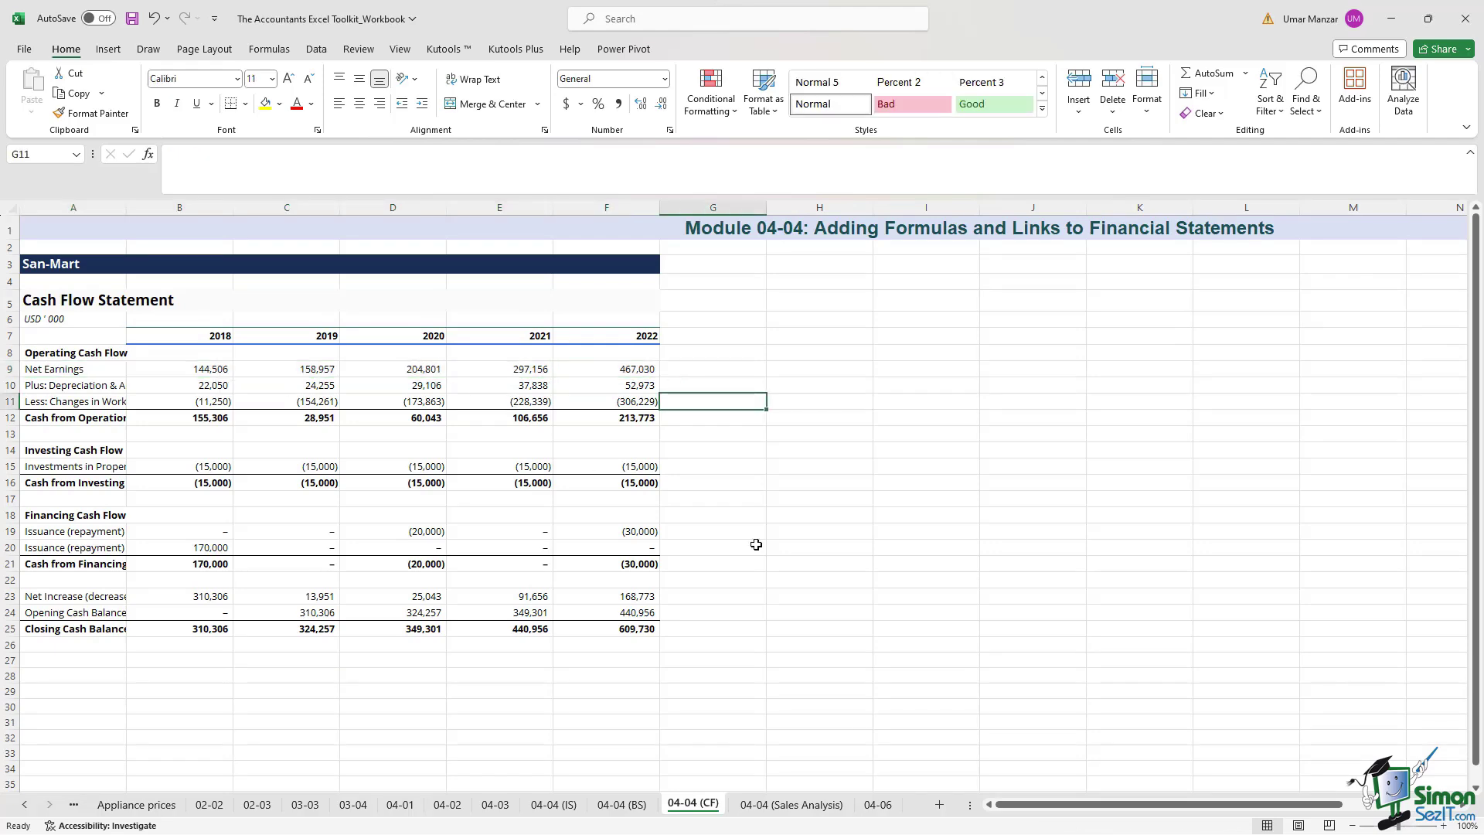
pyautogui.click(797, 812)
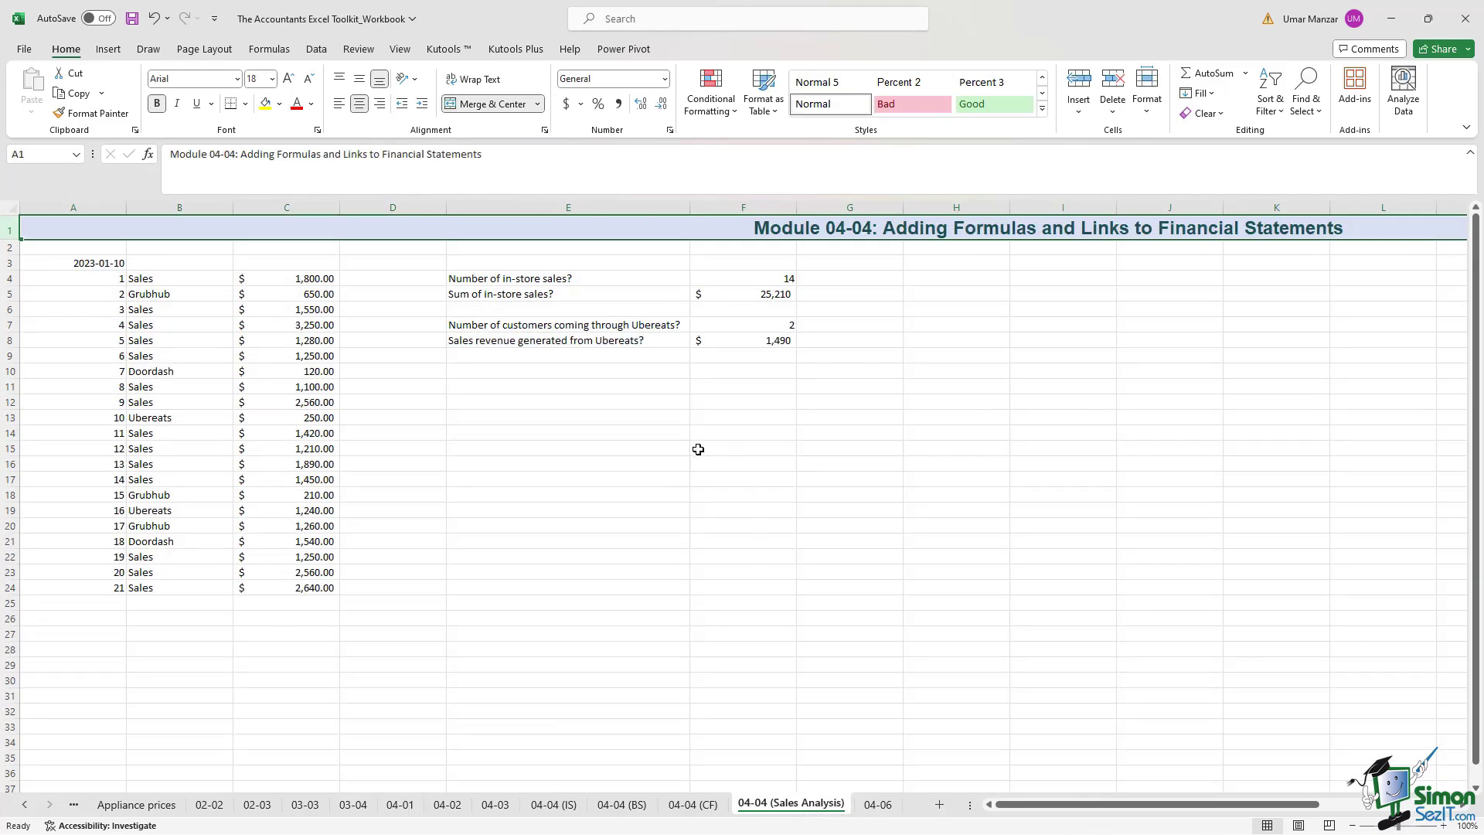
pyautogui.click(686, 414)
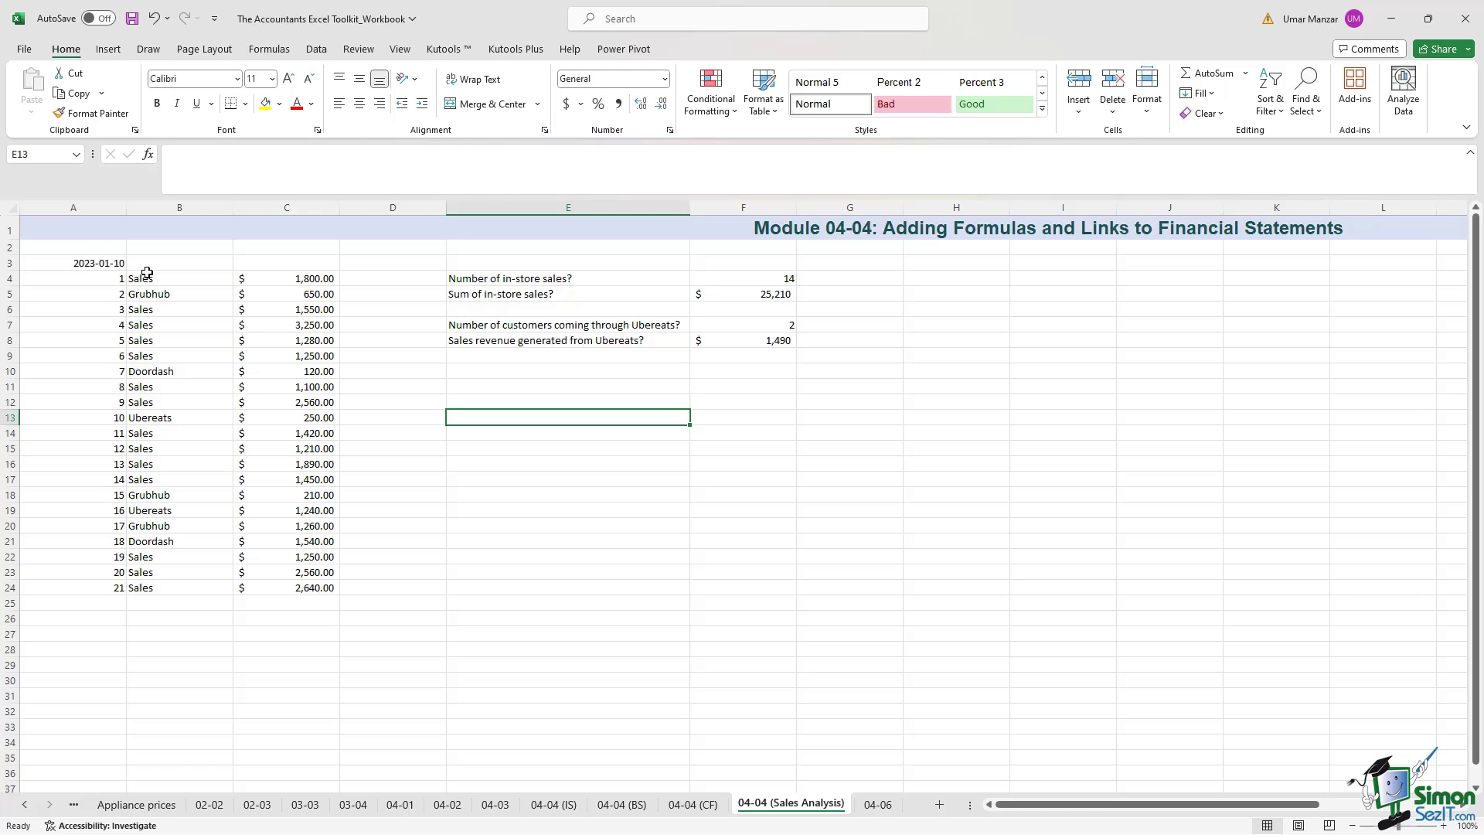
pyautogui.moveTo(142, 270); pyautogui.dragTo(267, 589)
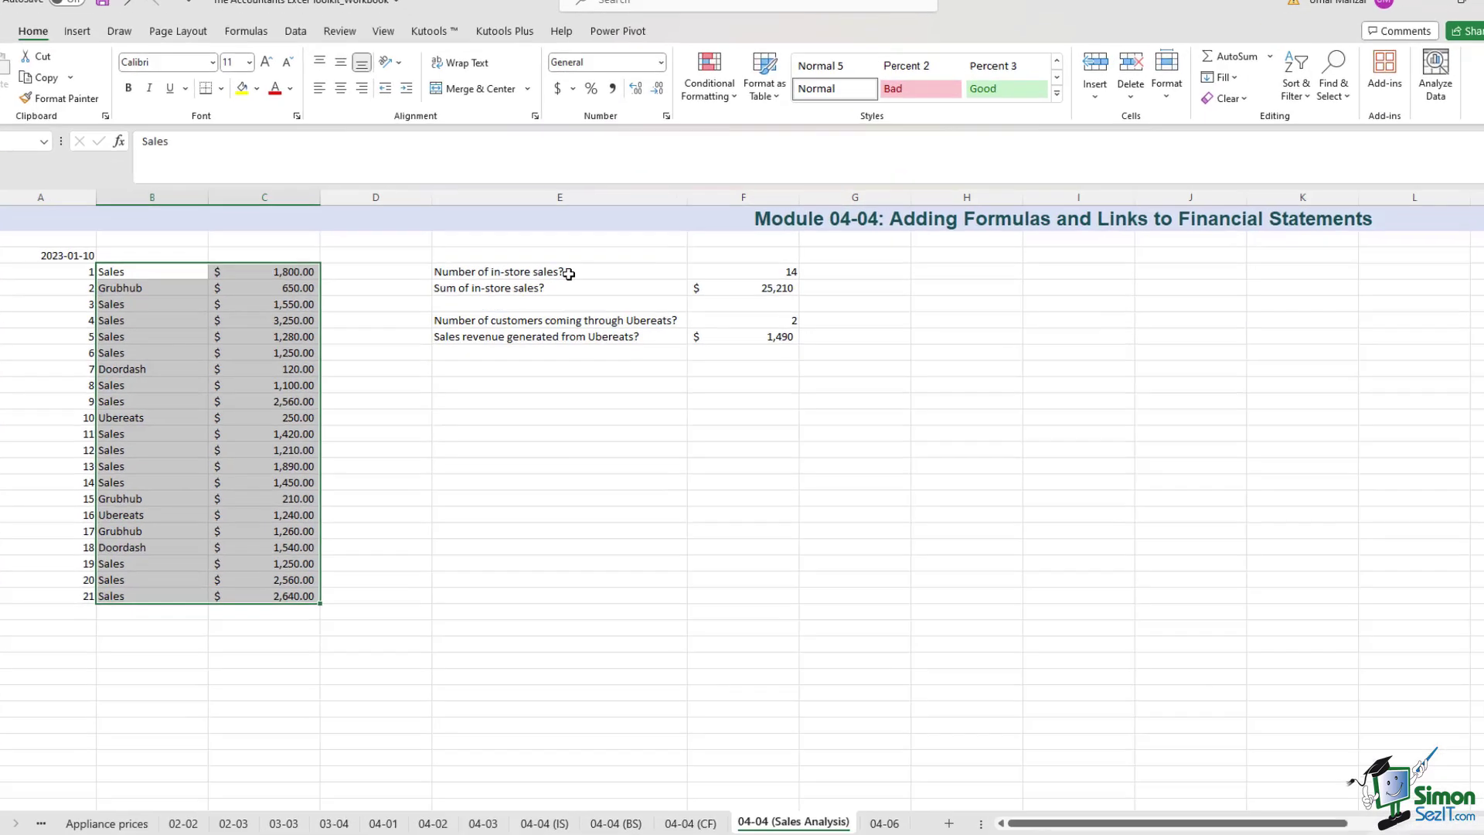
pyautogui.click(573, 279)
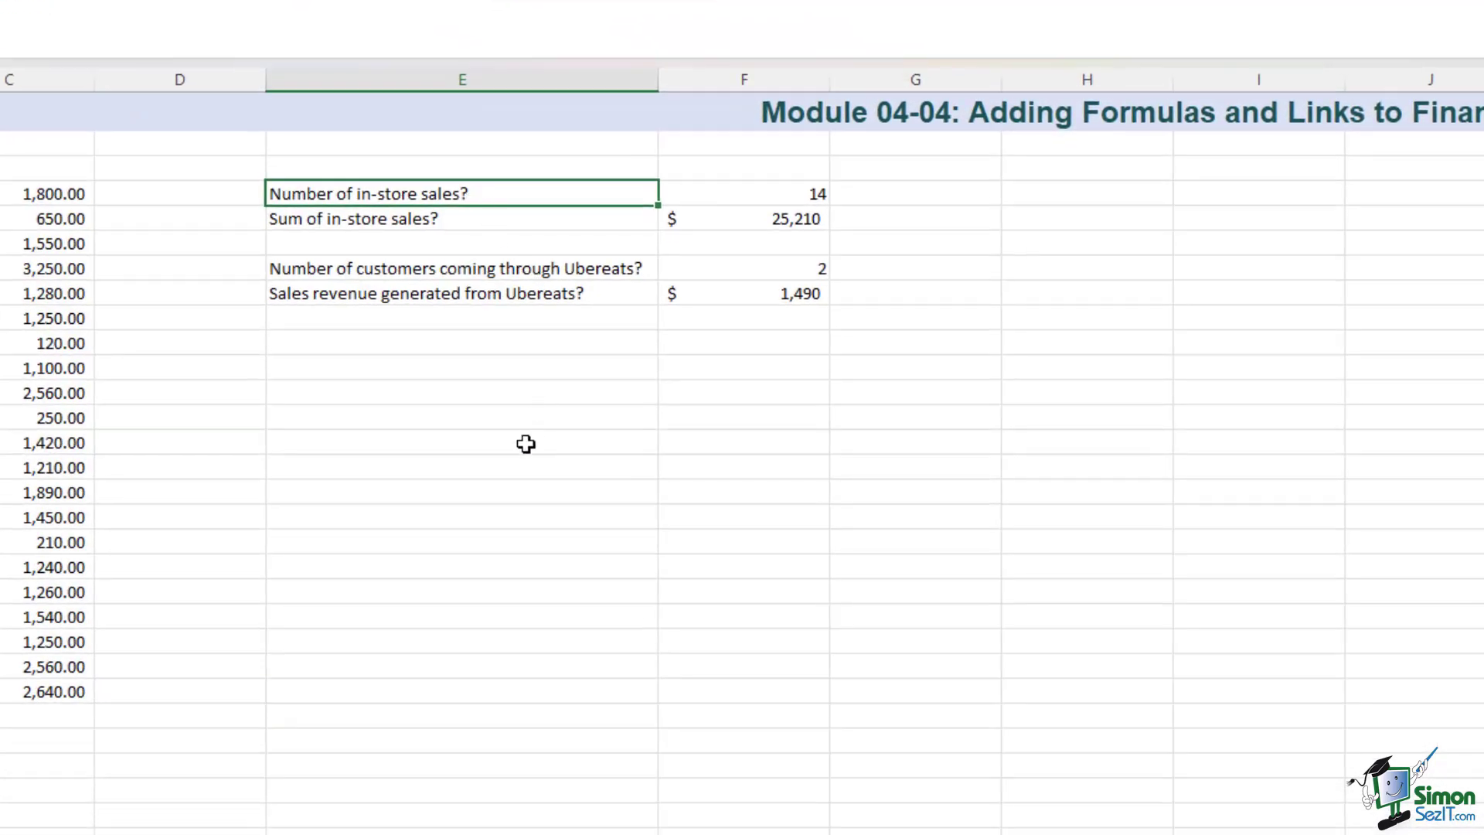
pyautogui.click(474, 226)
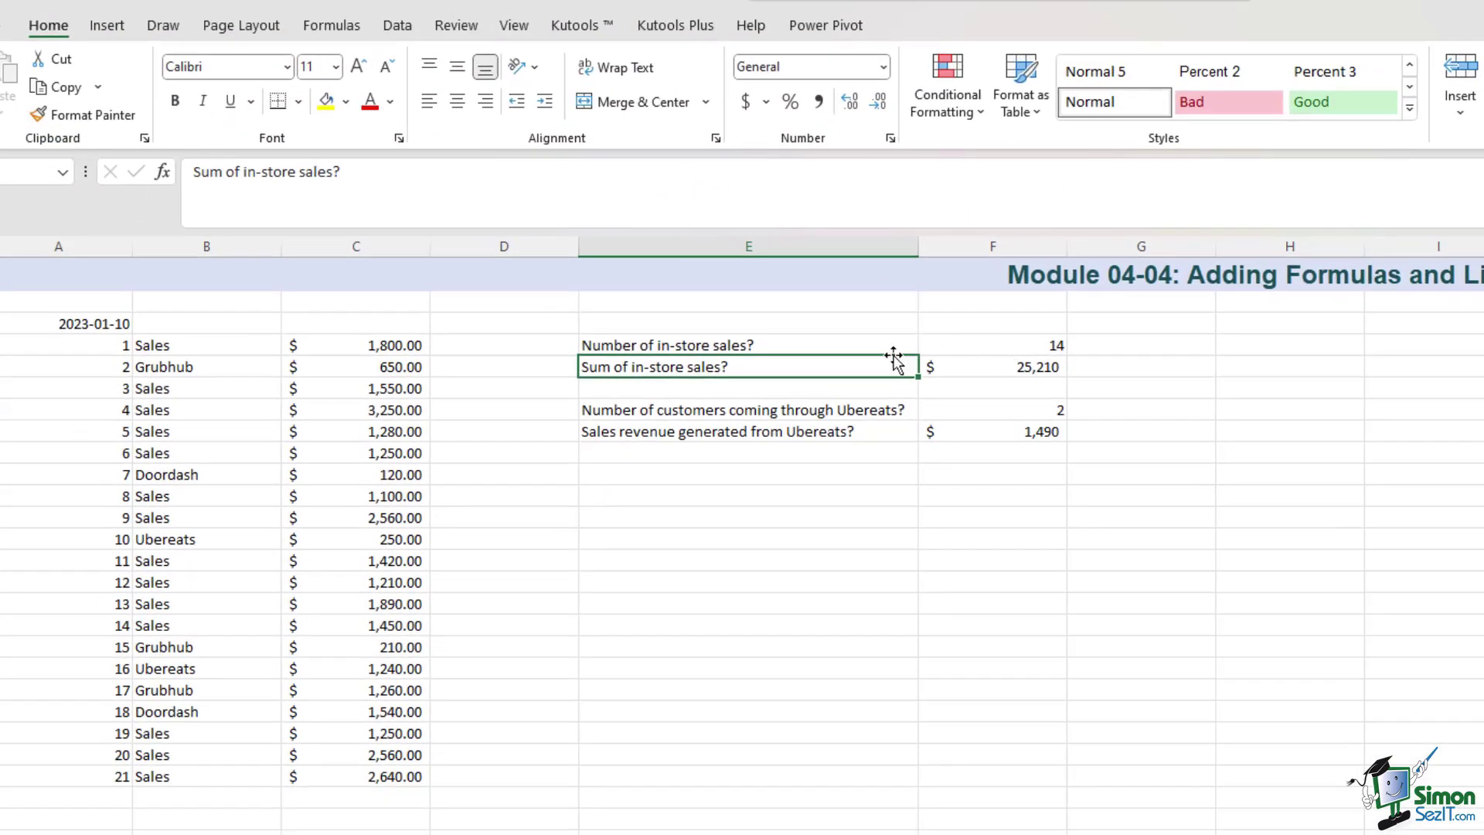
pyautogui.moveTo(827, 345); pyautogui.dragTo(1021, 345)
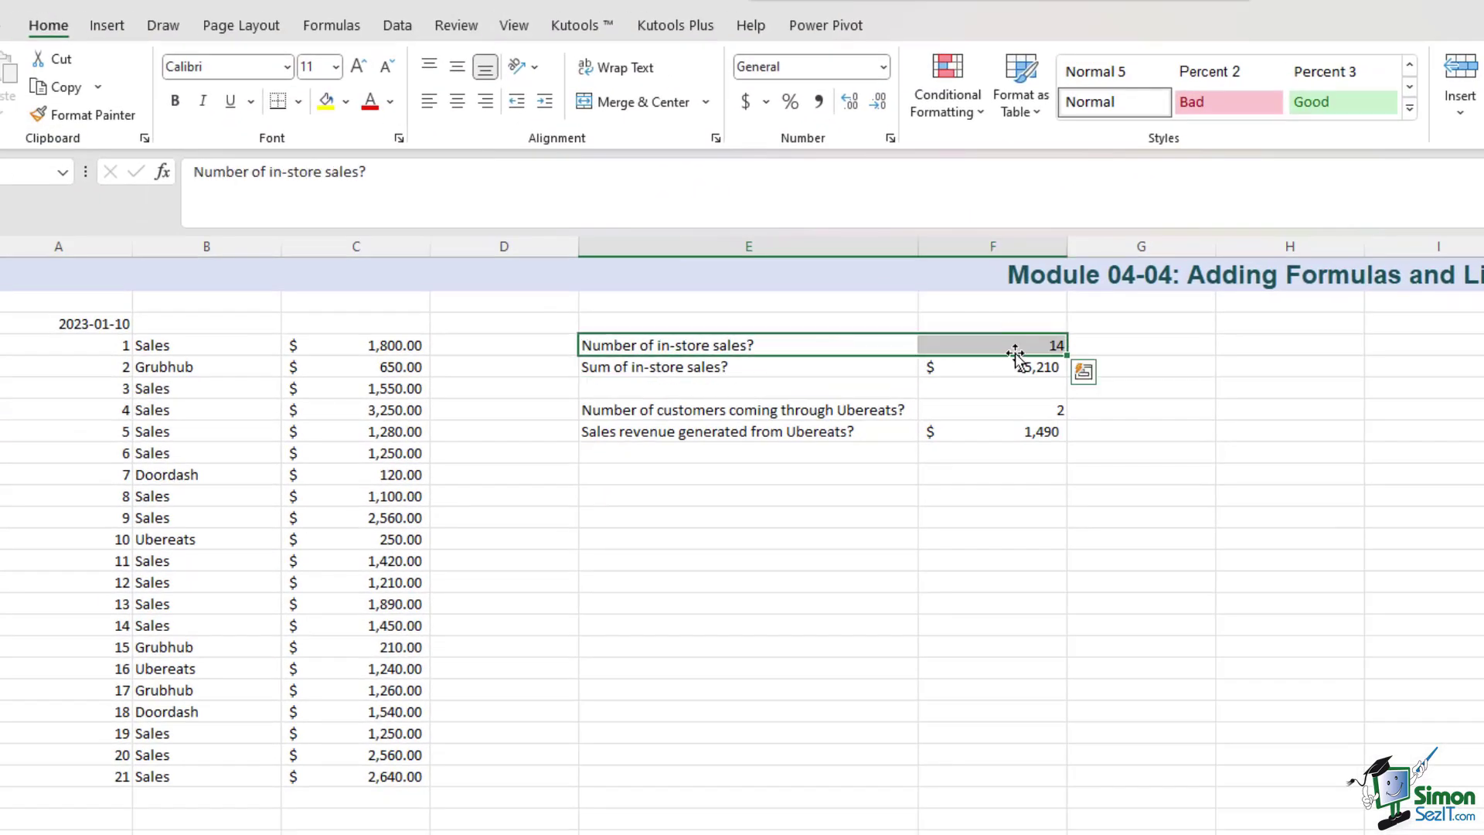
pyautogui.click(1026, 343)
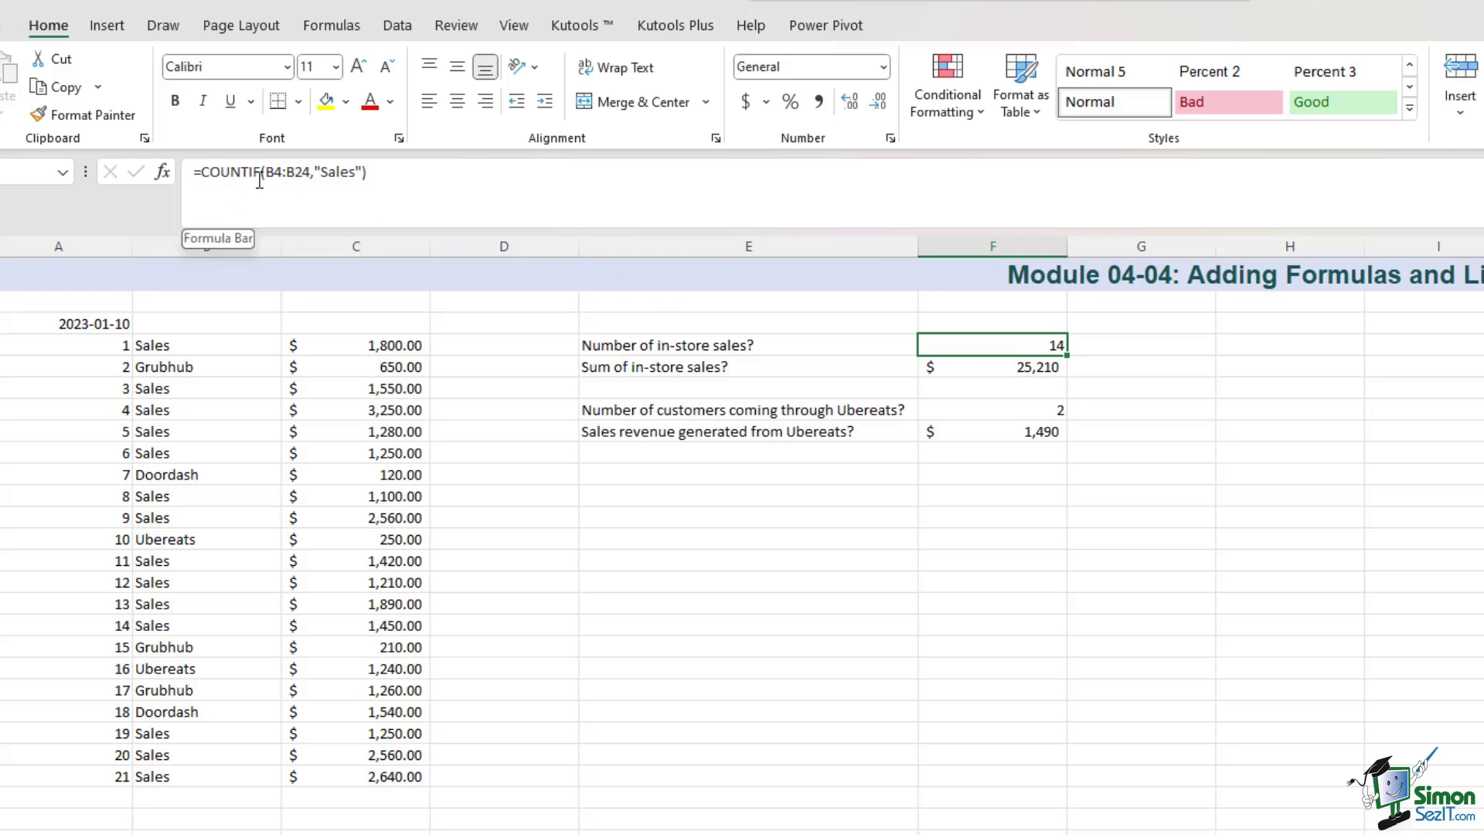
pyautogui.click(371, 173)
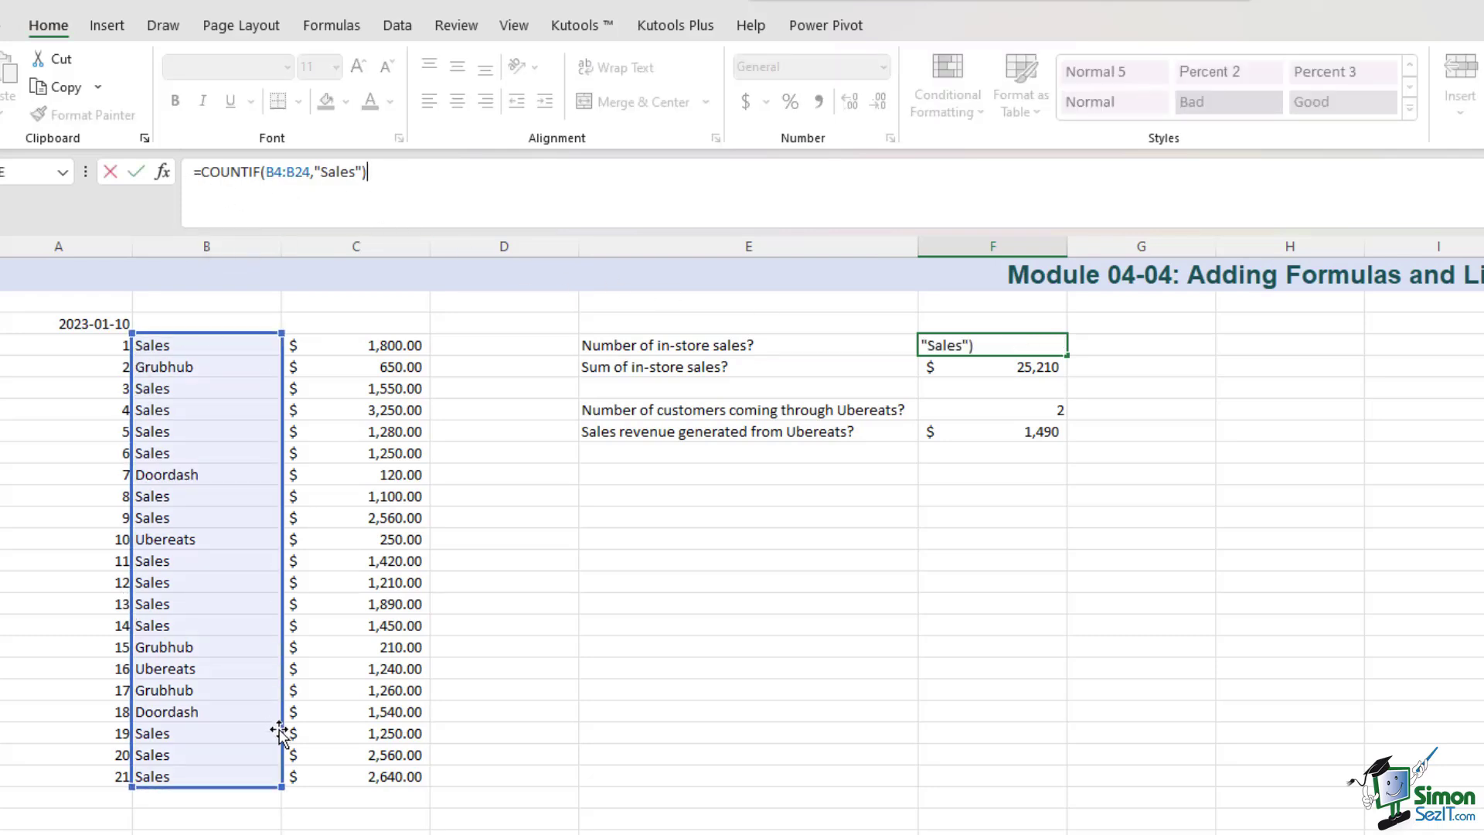
pyautogui.doubleClick(327, 172)
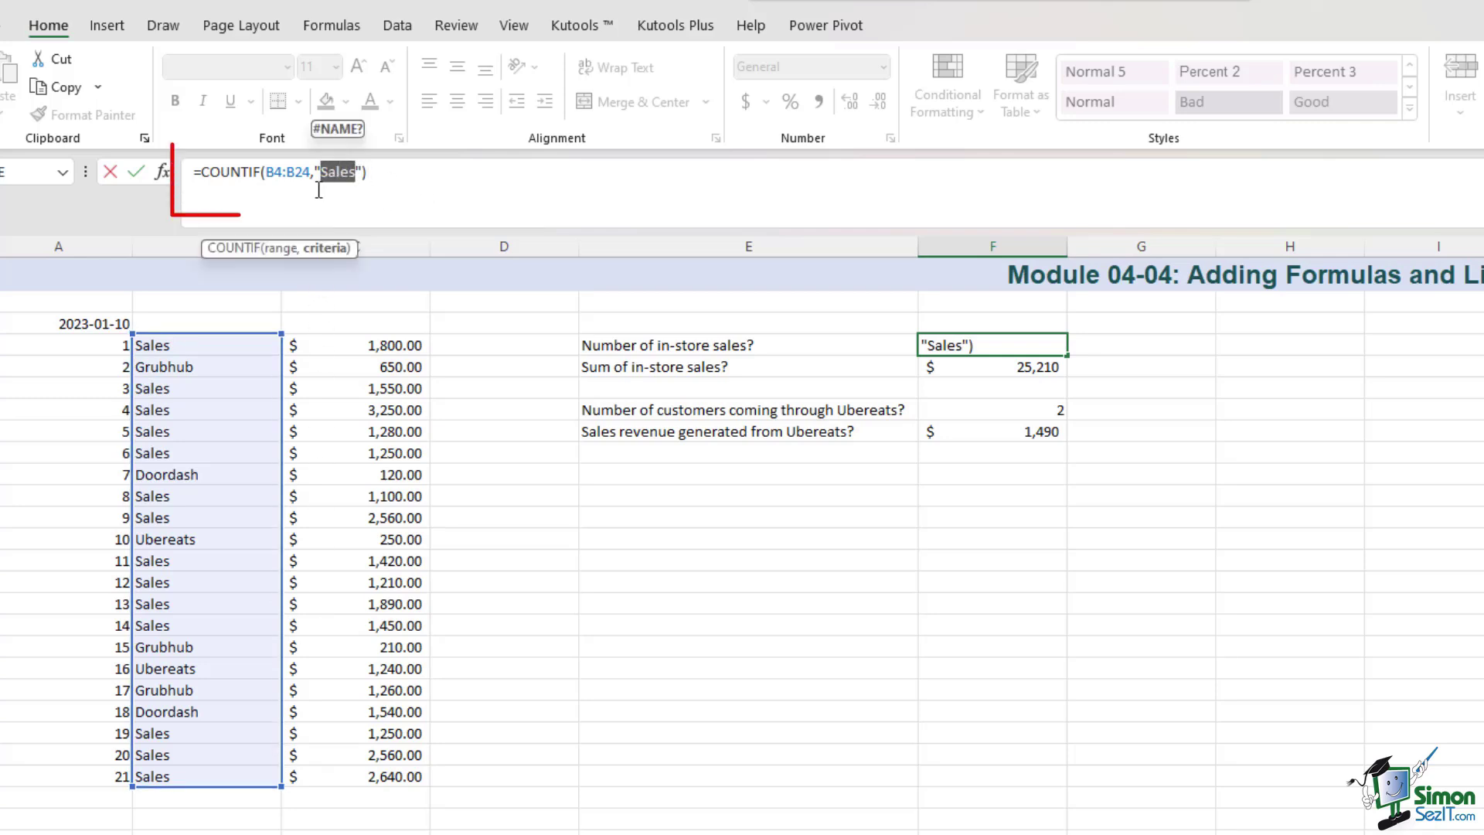
pyautogui.click(371, 173)
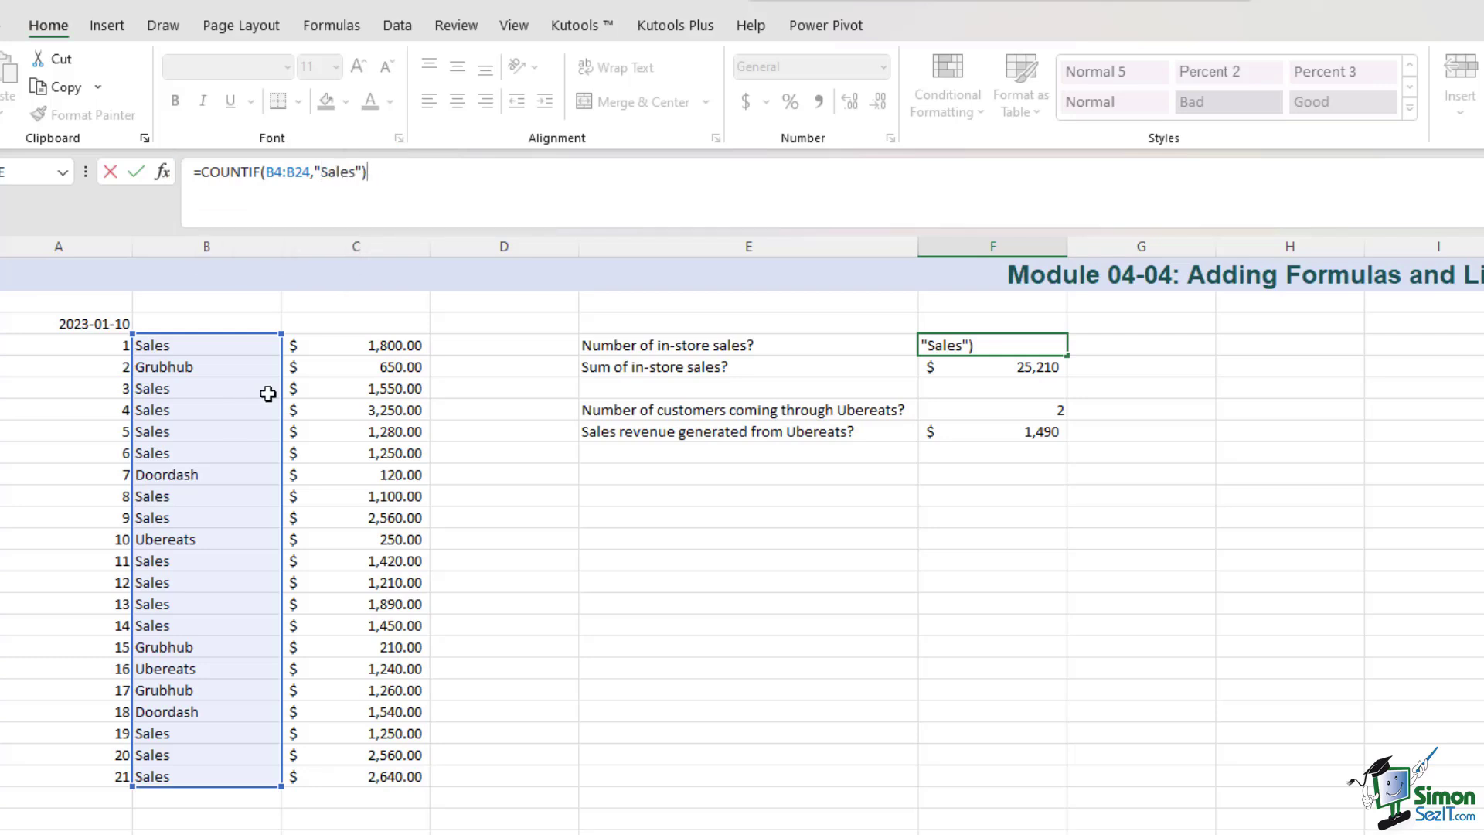
pyautogui.press('Return')
pyautogui.click(981, 344)
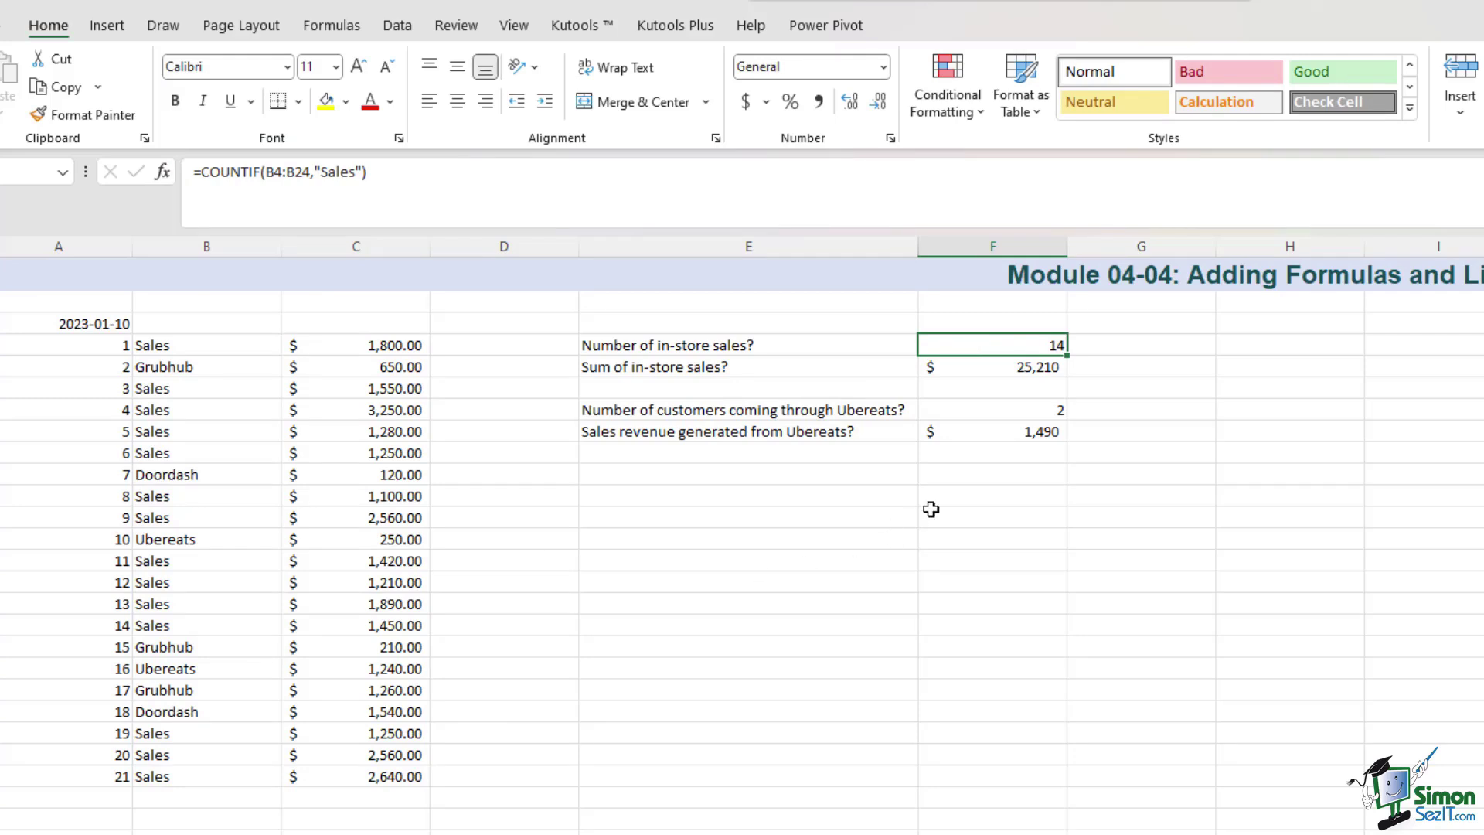
pyautogui.click(1034, 368)
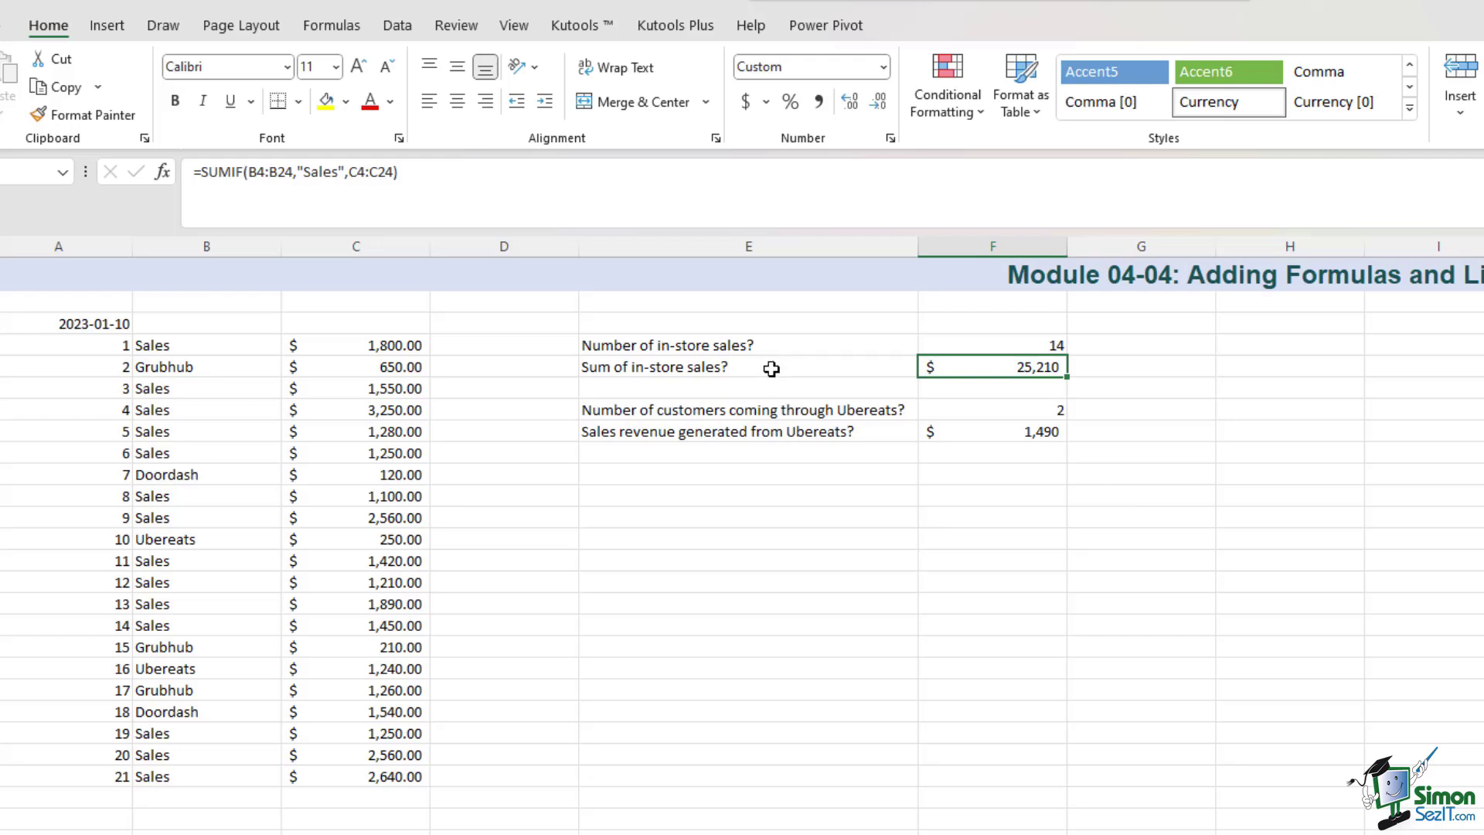
pyautogui.click(965, 340)
pyautogui.click(1021, 365)
pyautogui.click(487, 176)
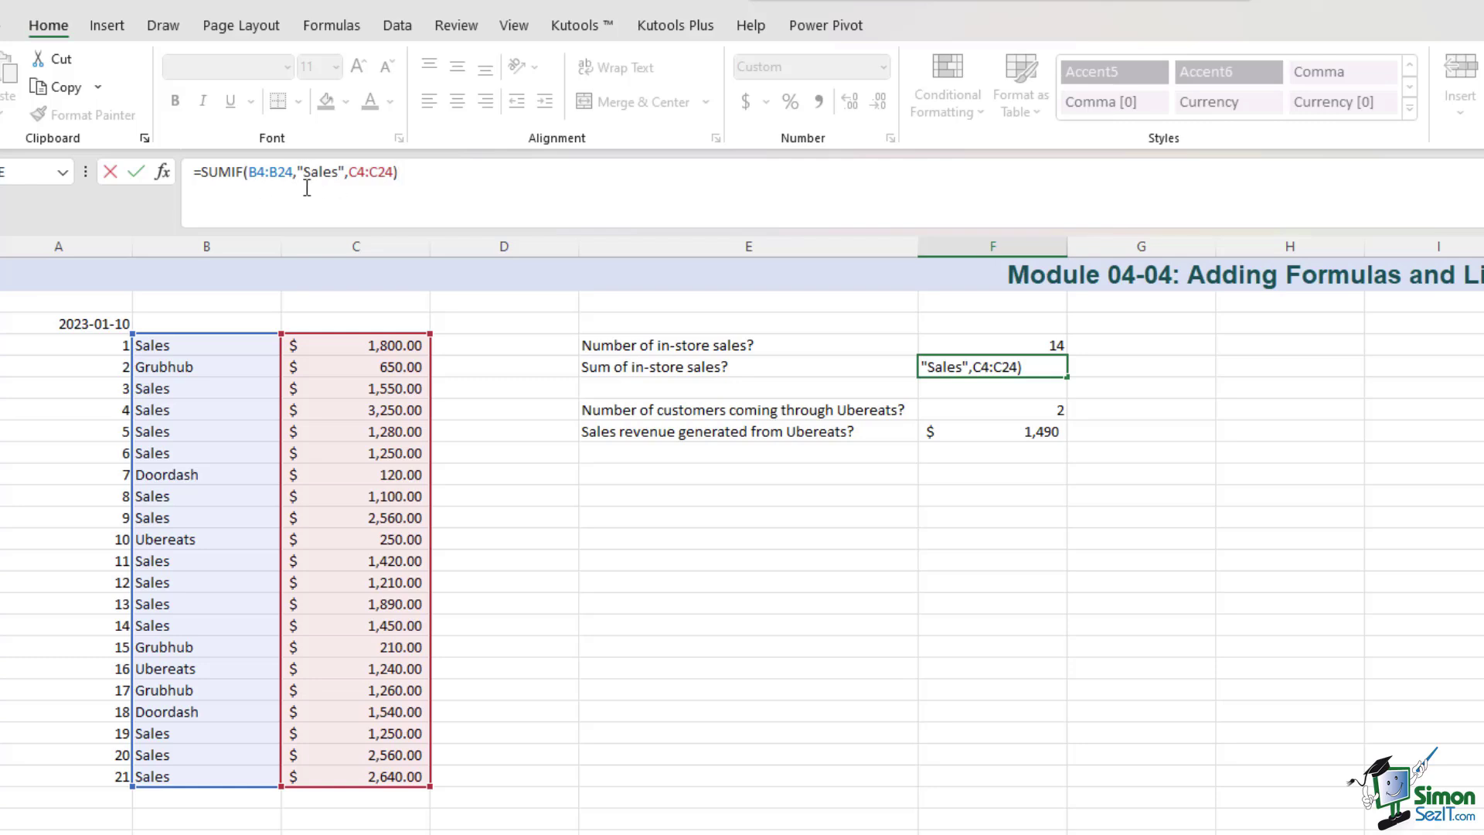
pyautogui.moveTo(306, 172); pyautogui.dragTo(395, 173)
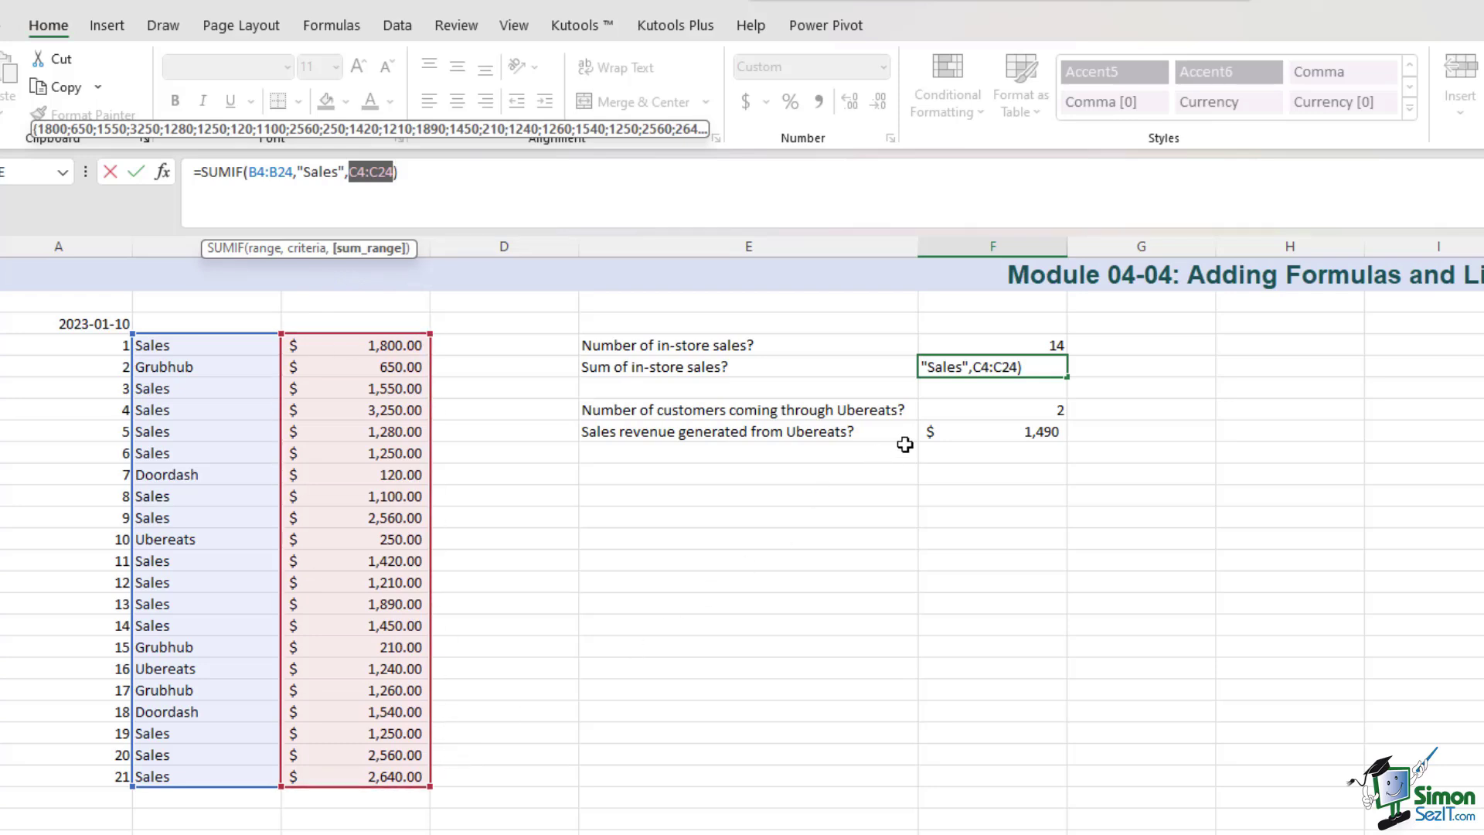
pyautogui.press('Return')
pyautogui.click(1003, 367)
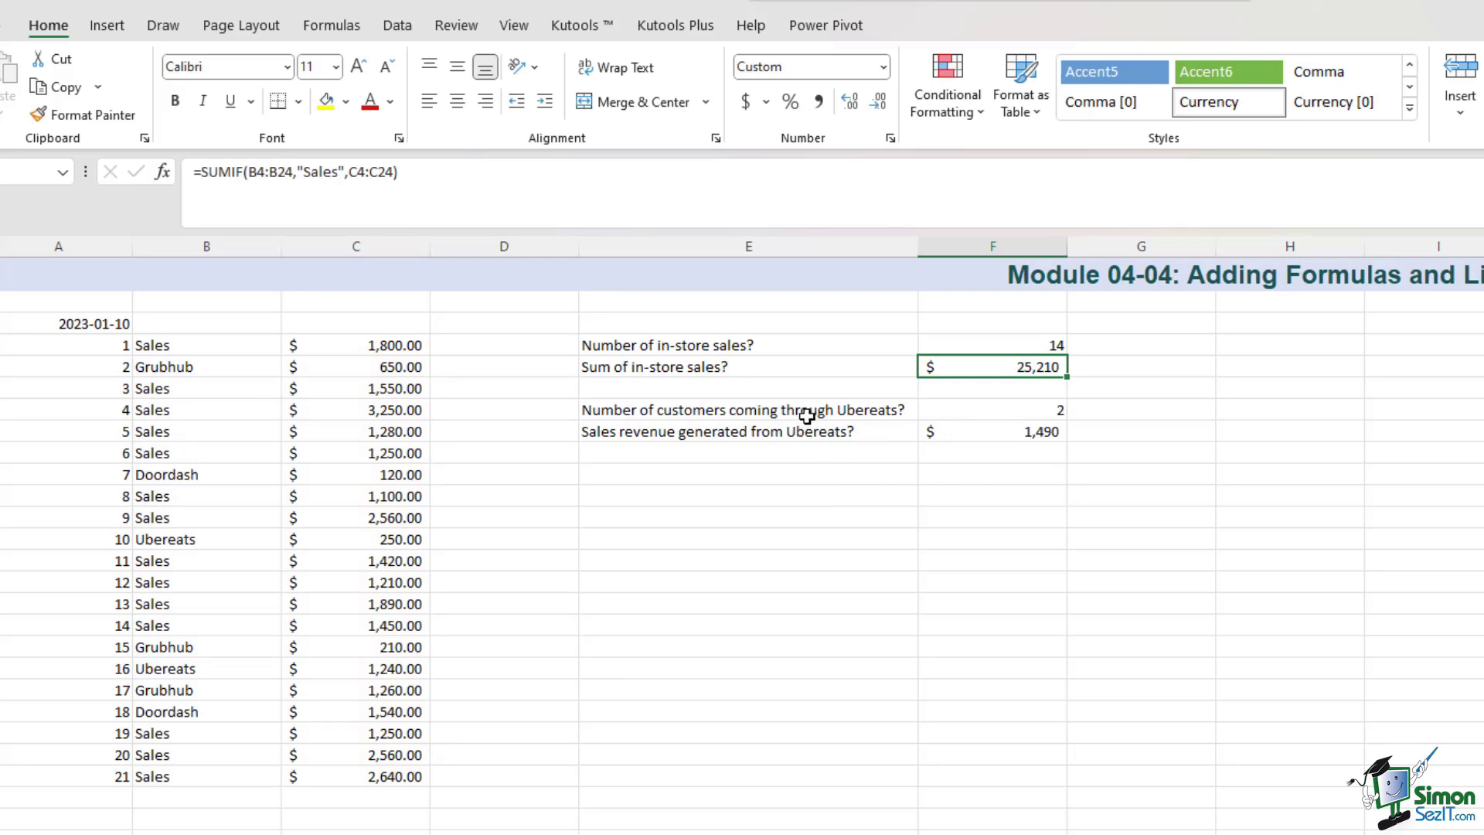
pyautogui.click(854, 411)
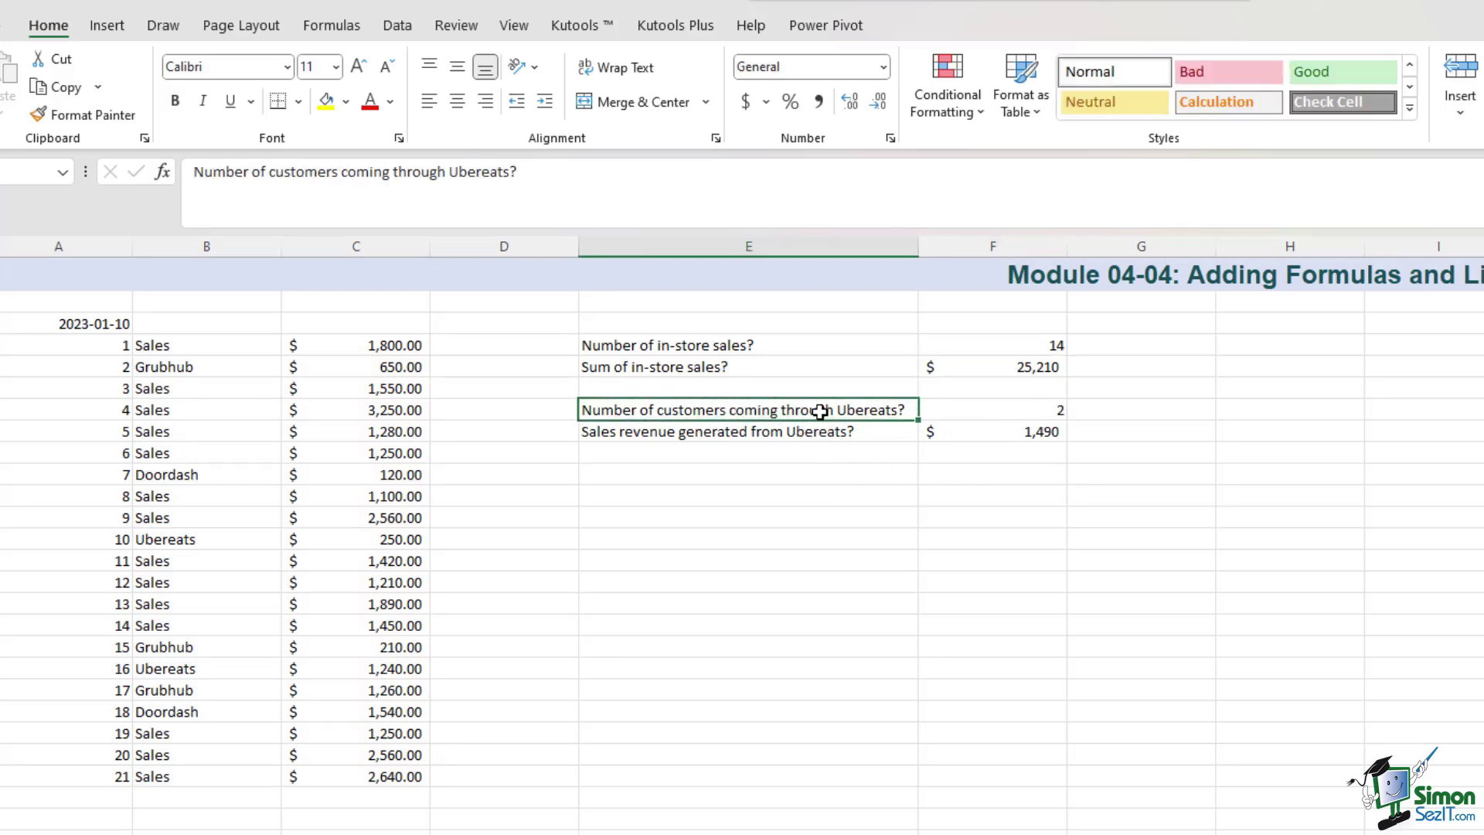
pyautogui.click(997, 405)
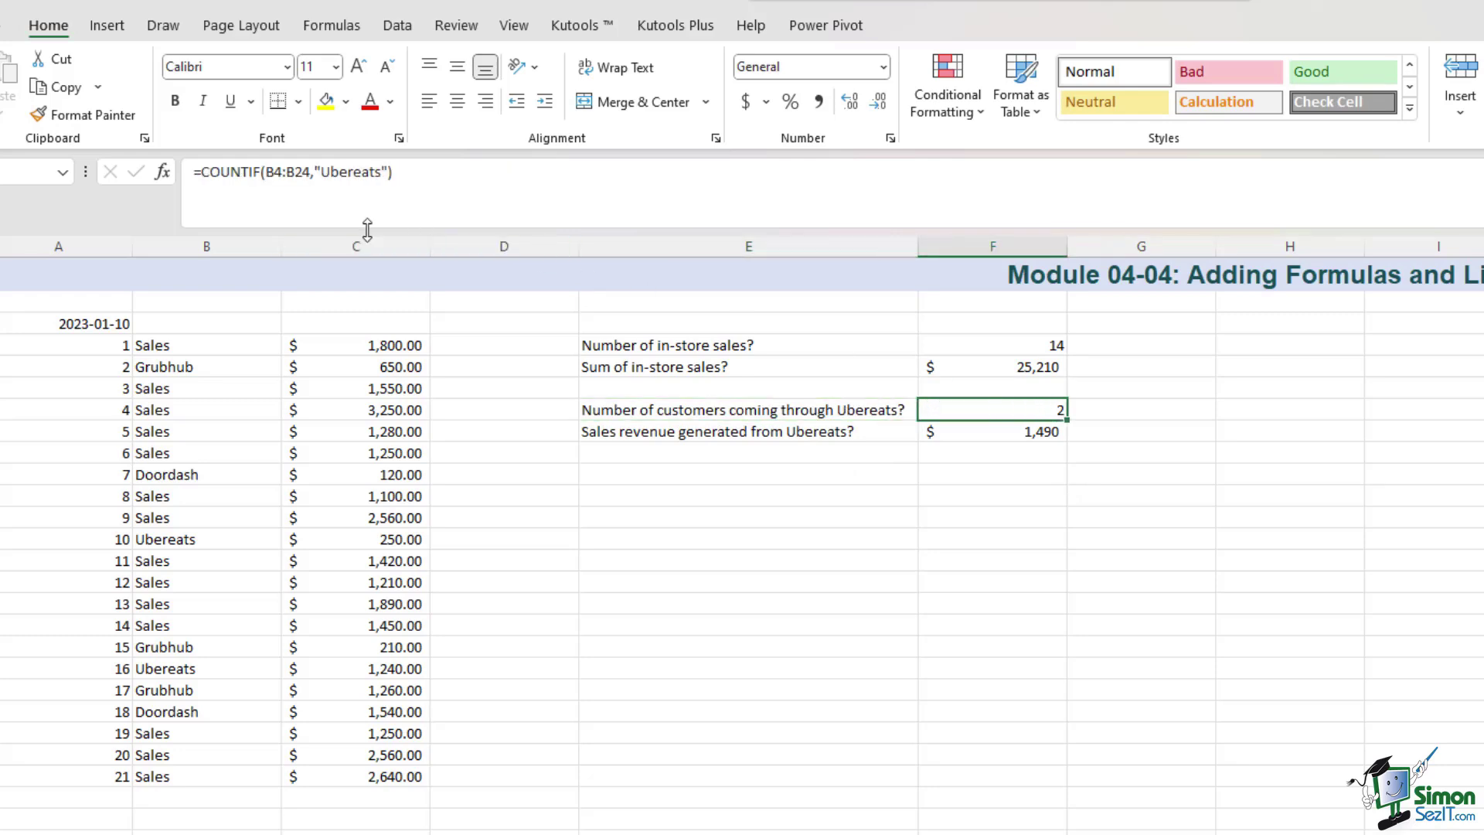
pyautogui.click(471, 186)
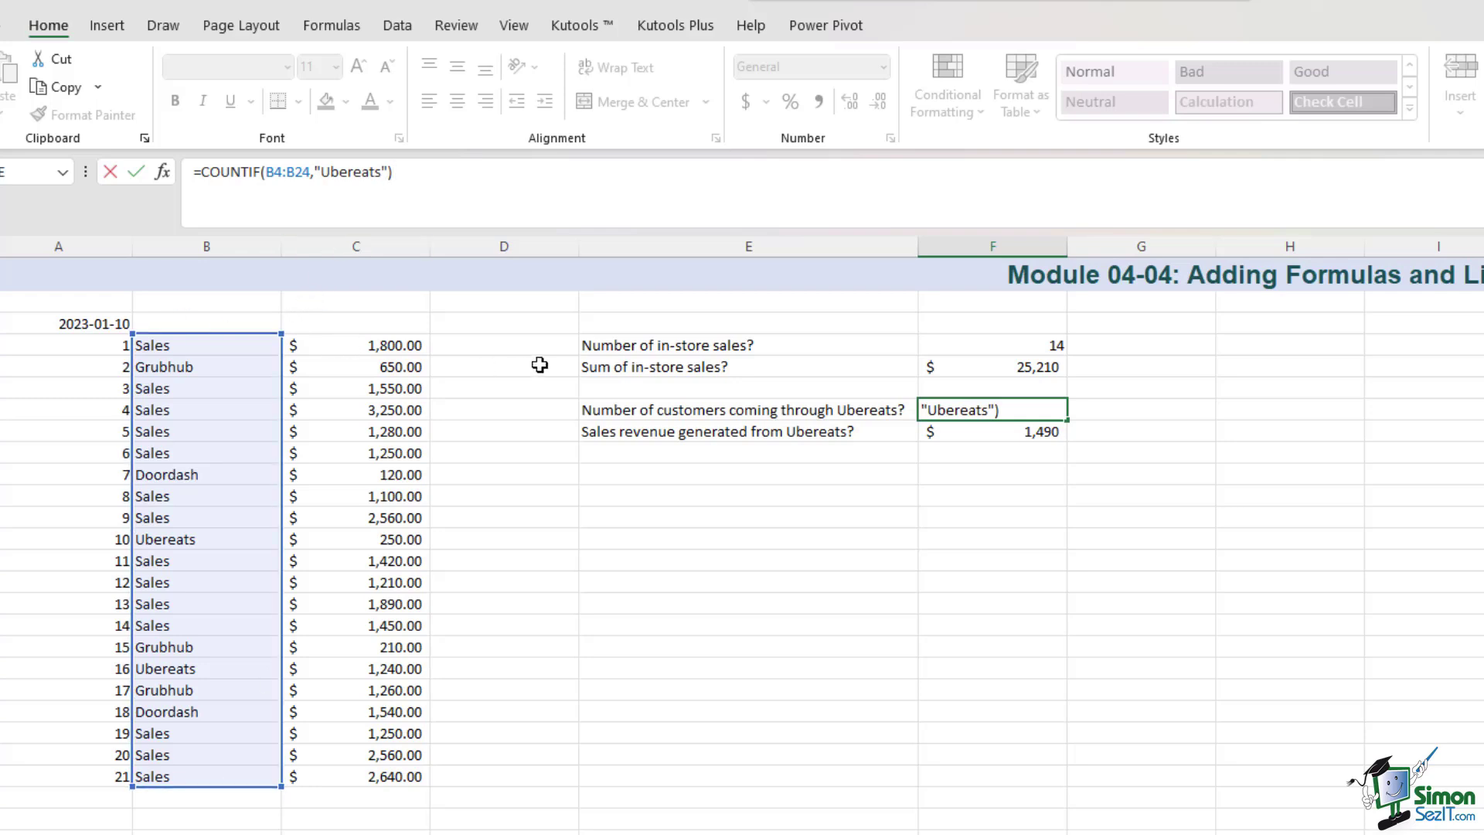
pyautogui.press('Return')
pyautogui.click(997, 406)
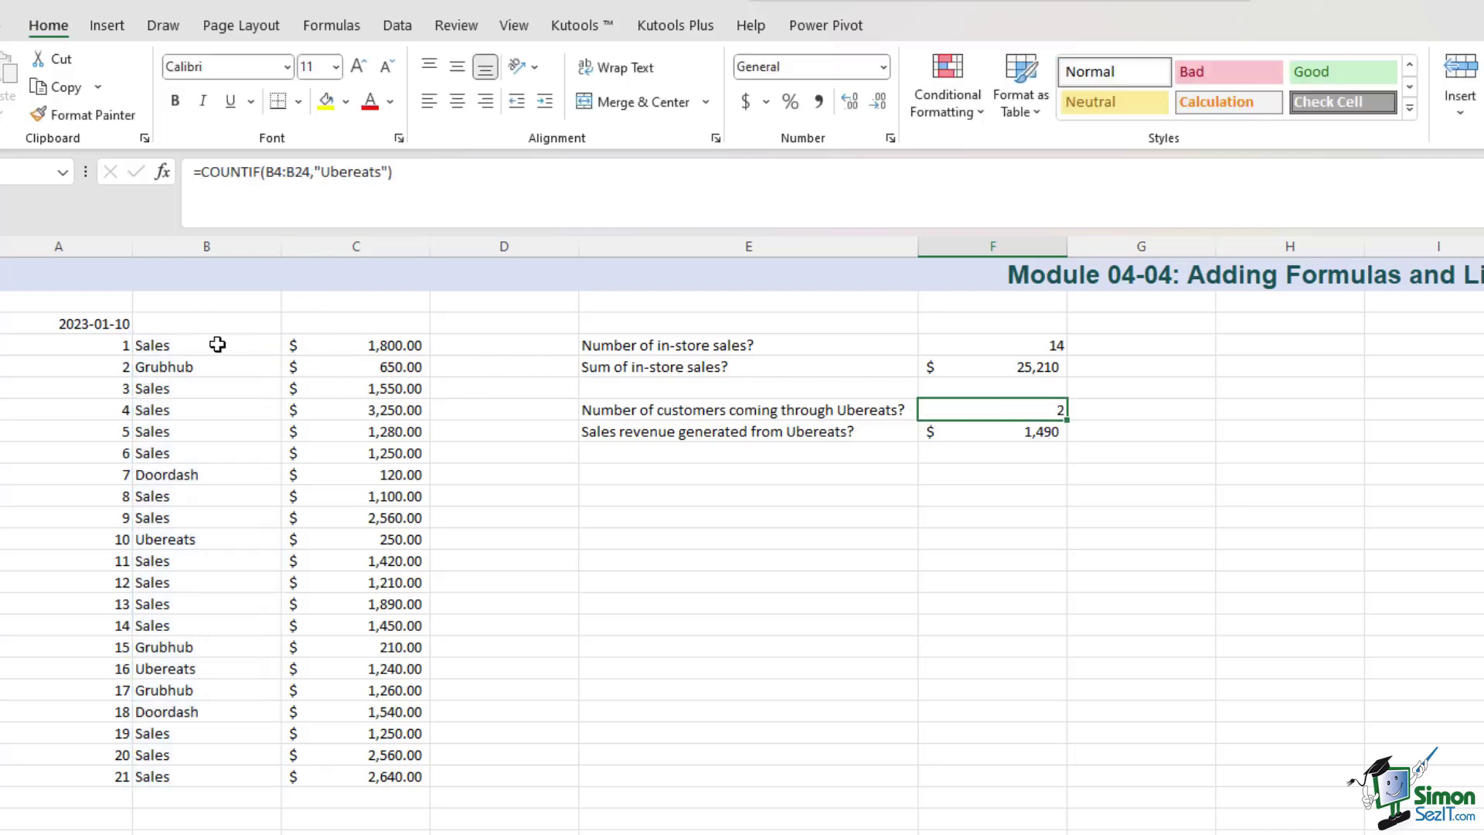
pyautogui.moveTo(209, 344); pyautogui.dragTo(178, 773)
pyautogui.click(231, 670)
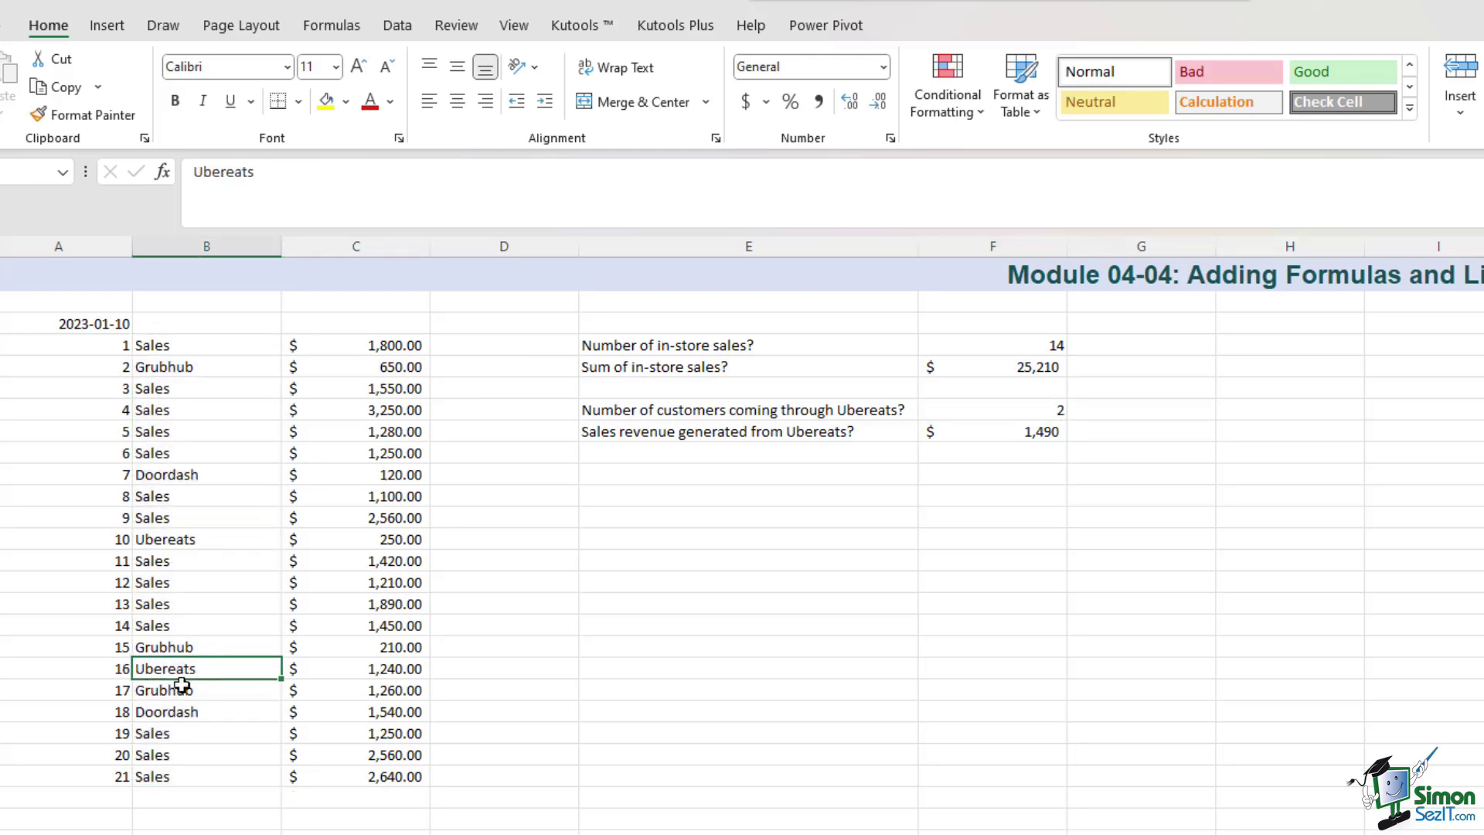
pyautogui.keyDown('ctrl'); pyautogui.click(218, 540); pyautogui.keyUp('ctrl')
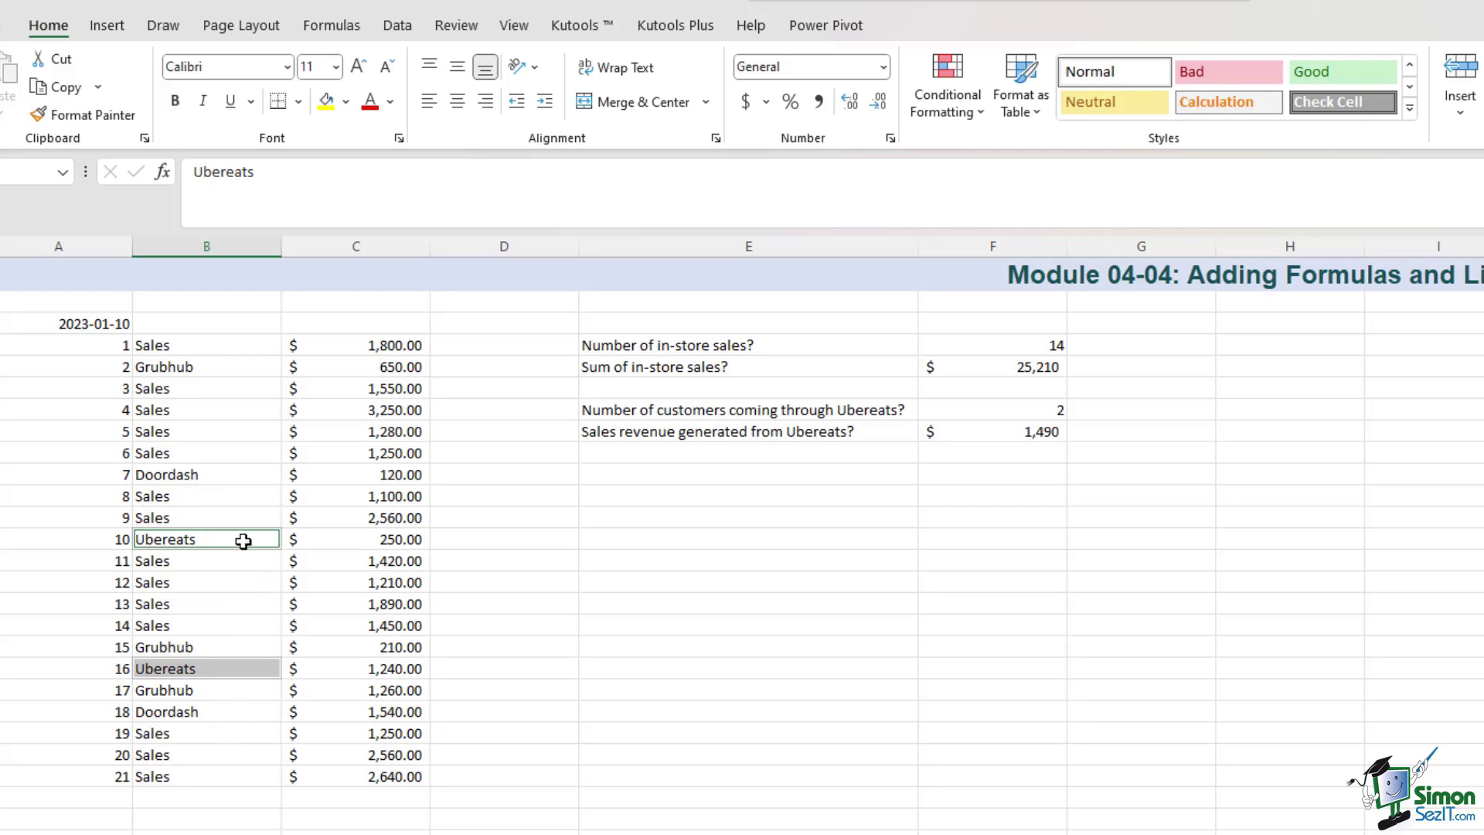
pyautogui.click(990, 410)
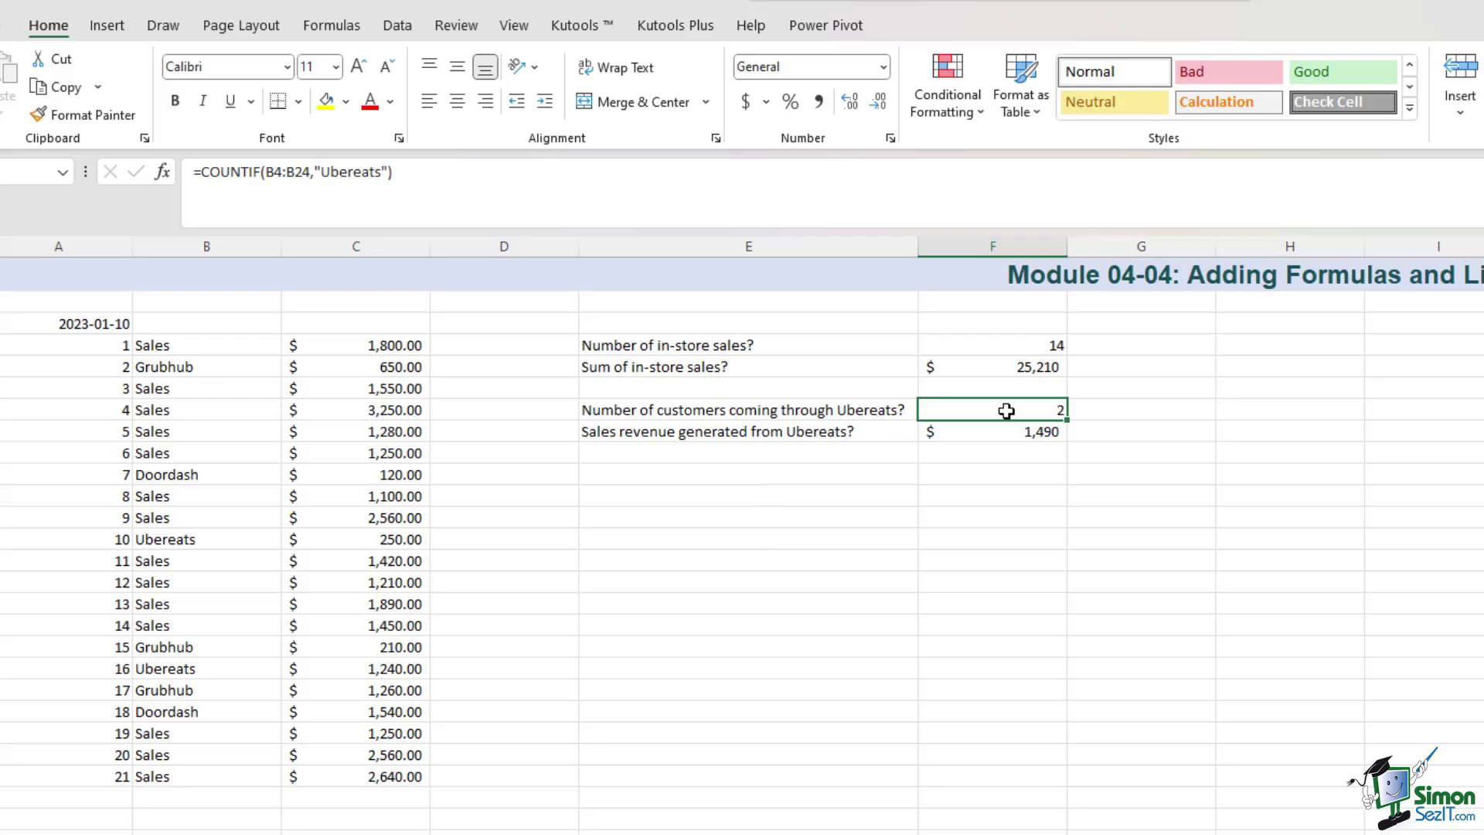
pyautogui.click(1016, 429)
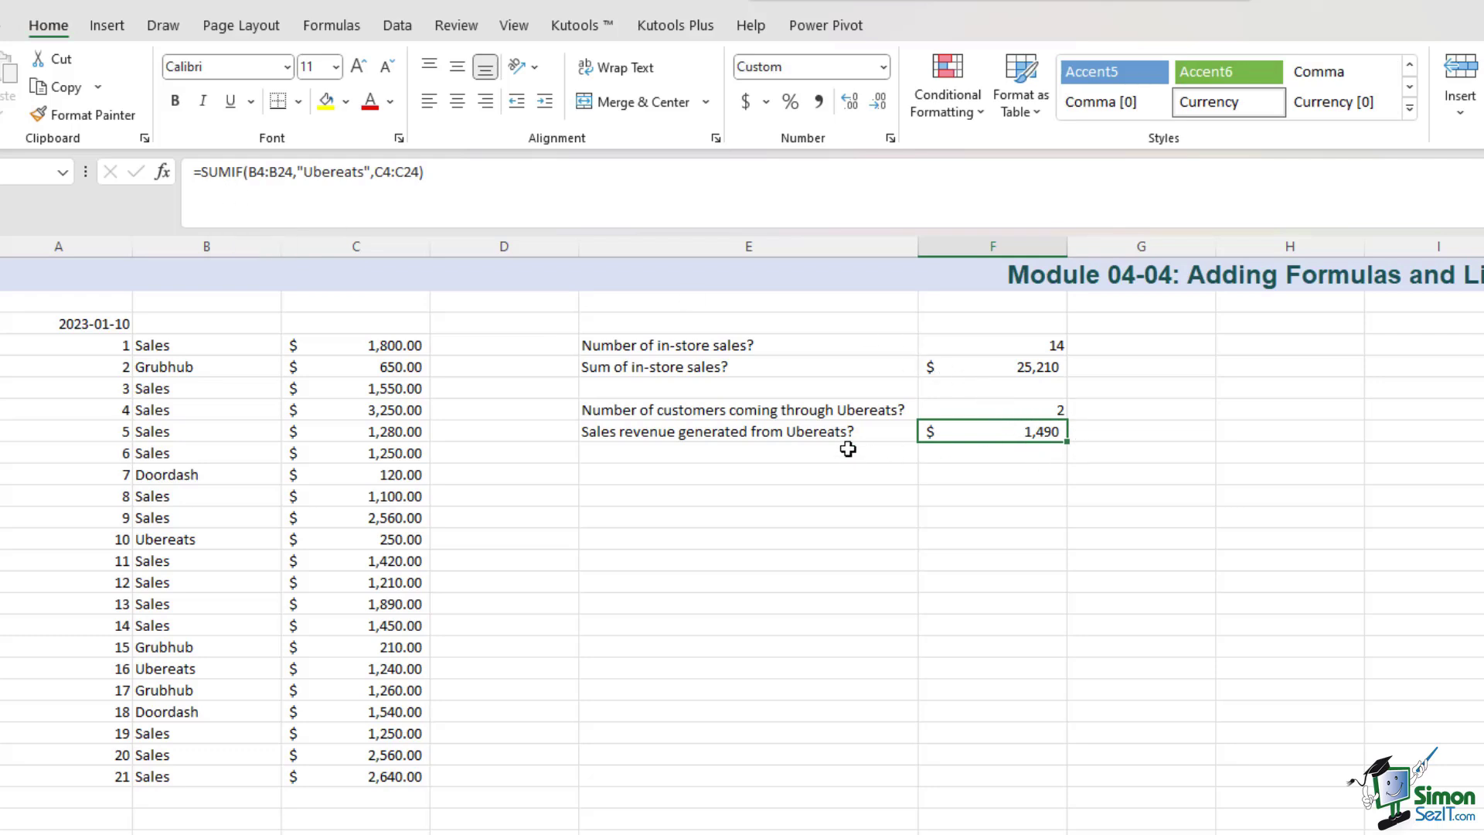
pyautogui.click(236, 193)
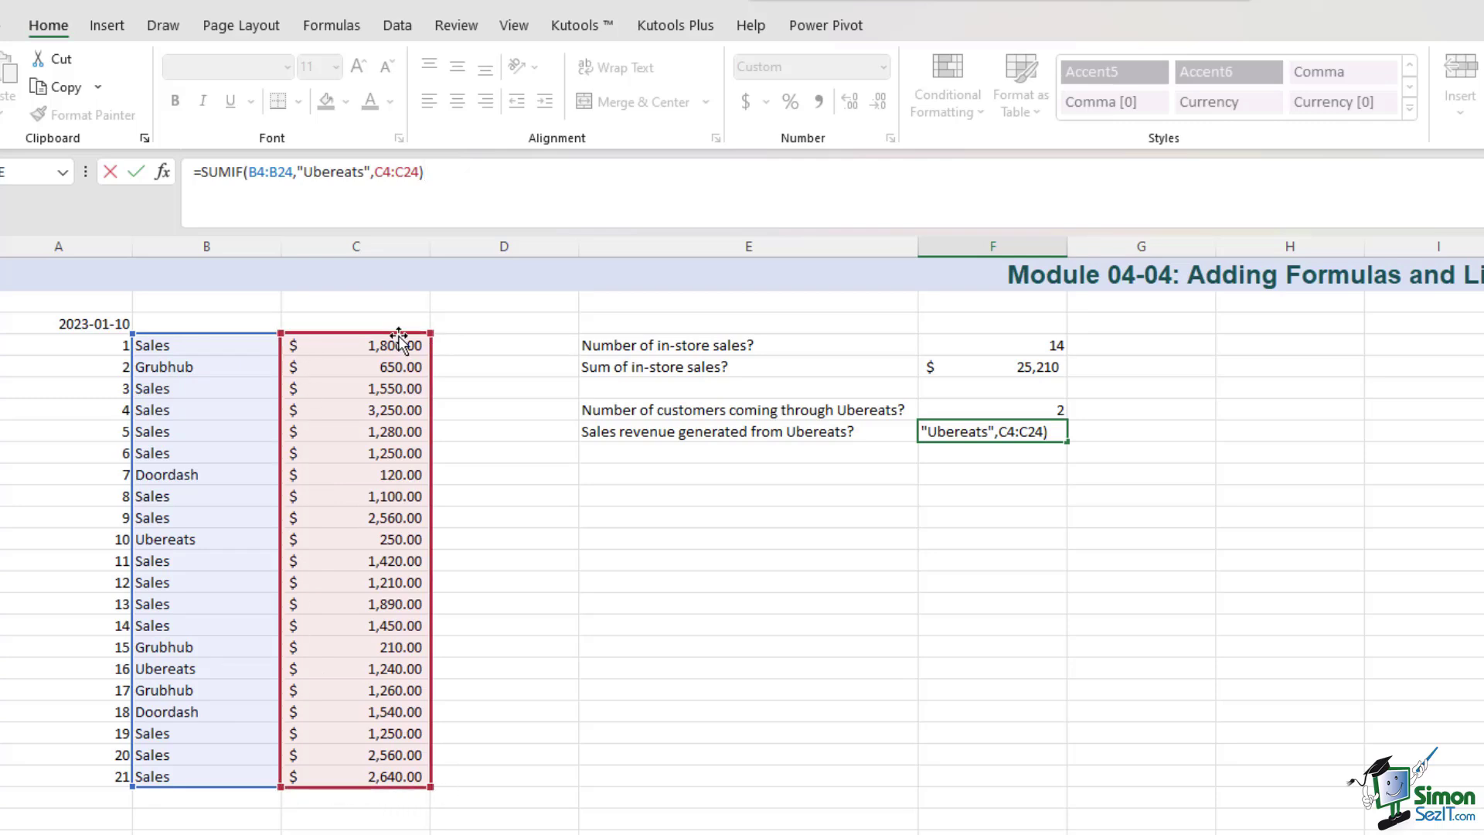
pyautogui.hotkey('ctrl', 'Return')
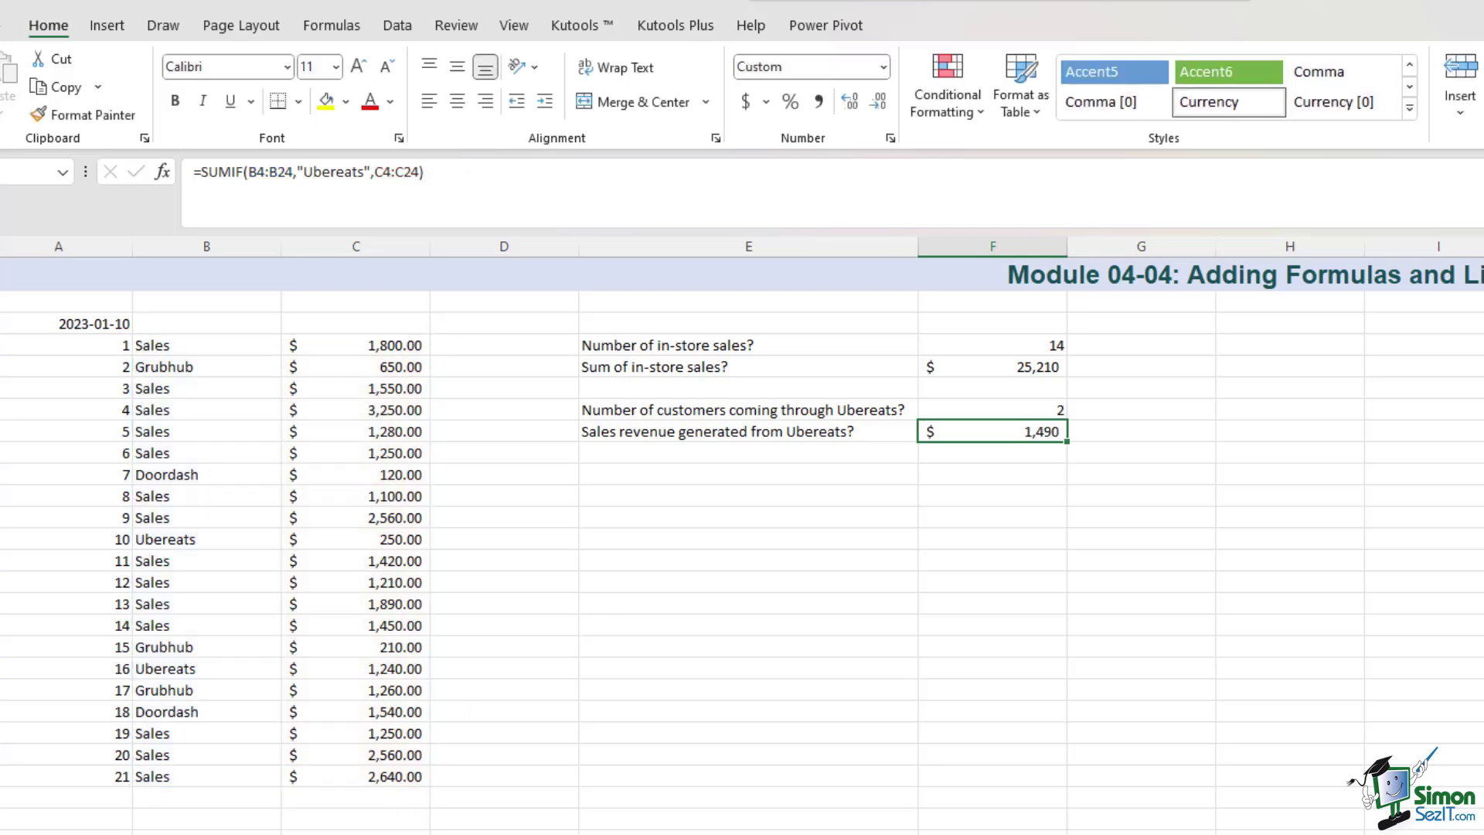